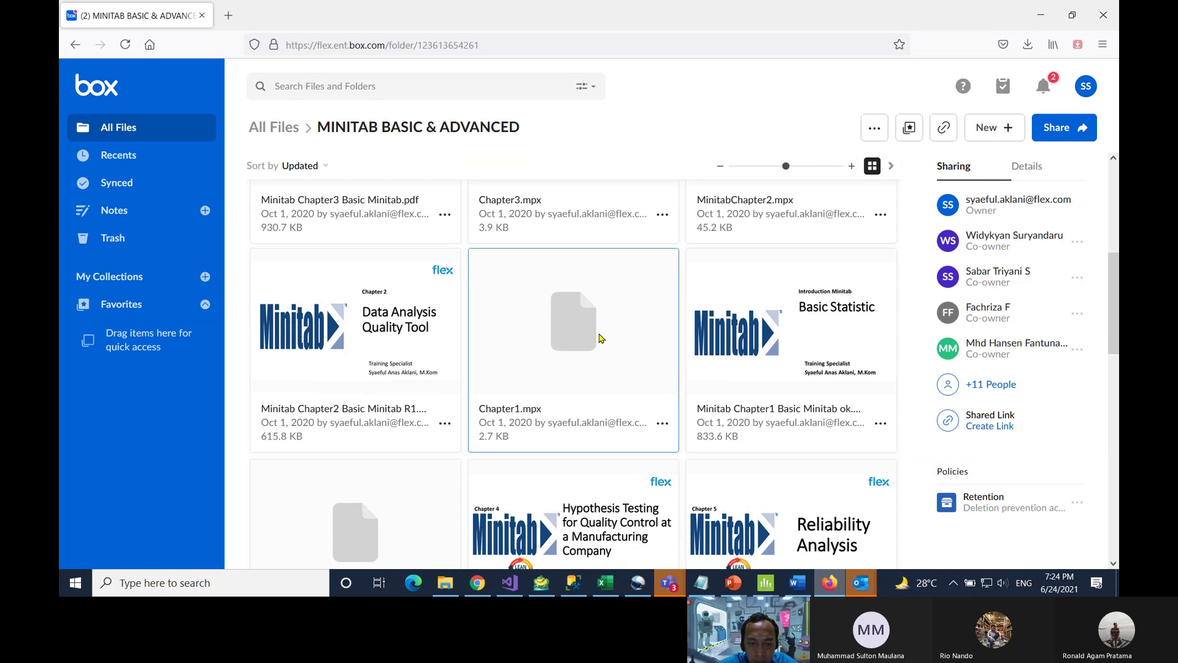
Step: Download Chapter1.mpx from the MINITAB BASIC & ADVANCED folder and open it in Minitab with more worksheet rows showing
left_click(651, 130)
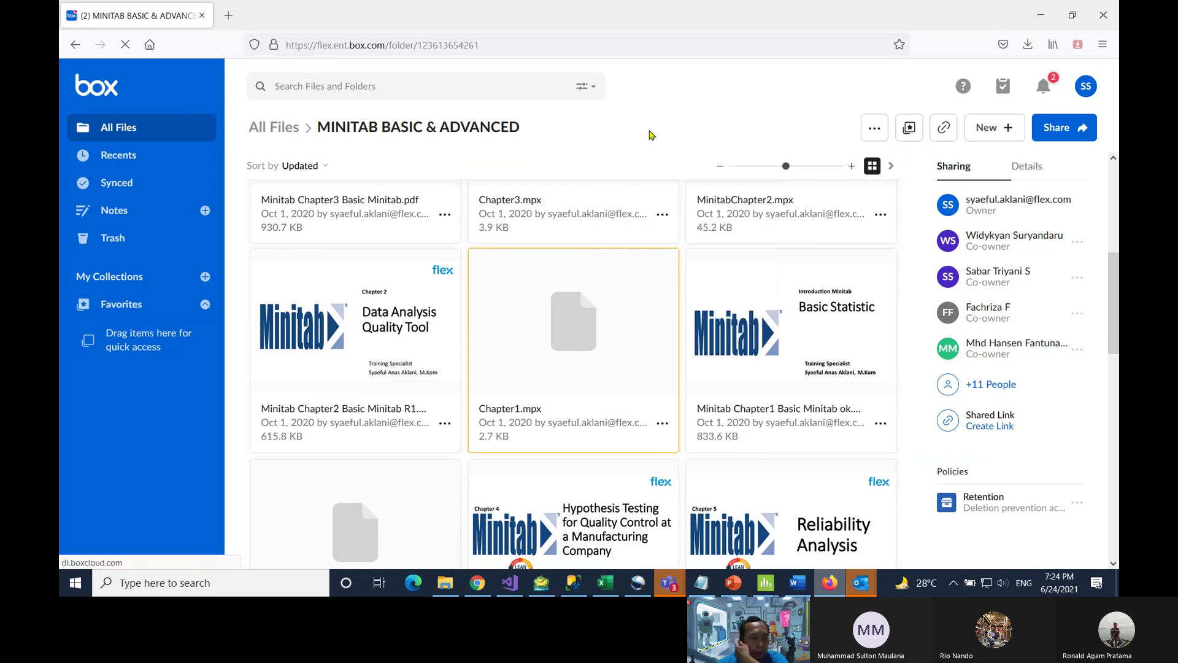
left_click(117, 176)
left_click(292, 217)
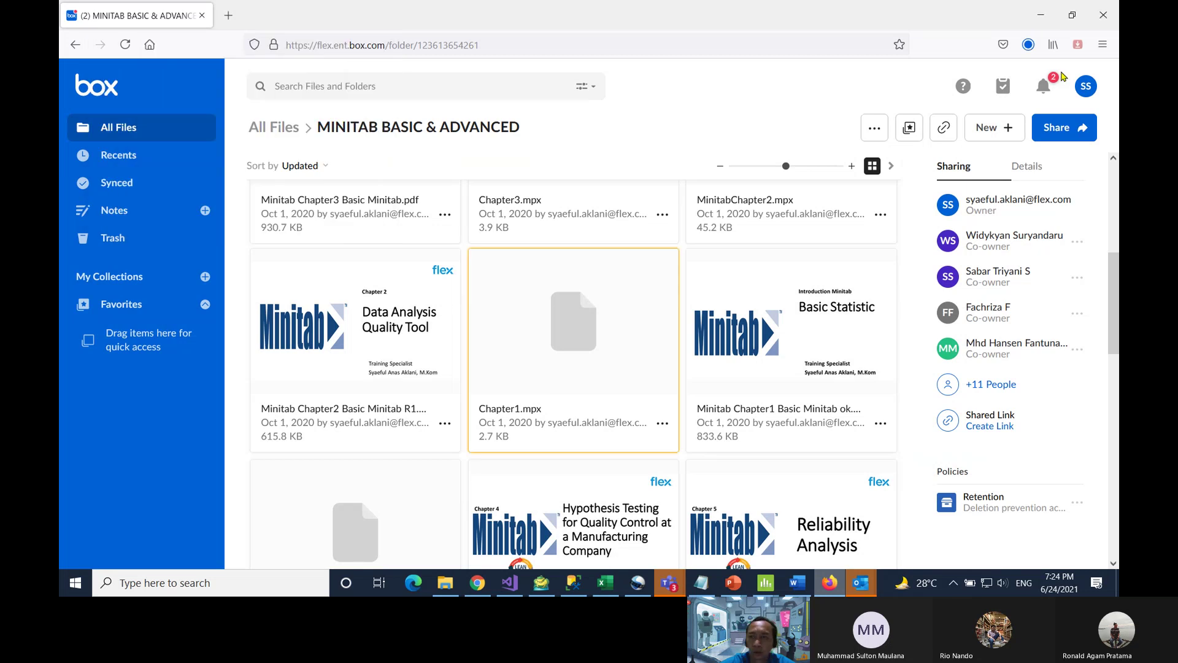
left_click(1028, 46)
left_click(841, 85)
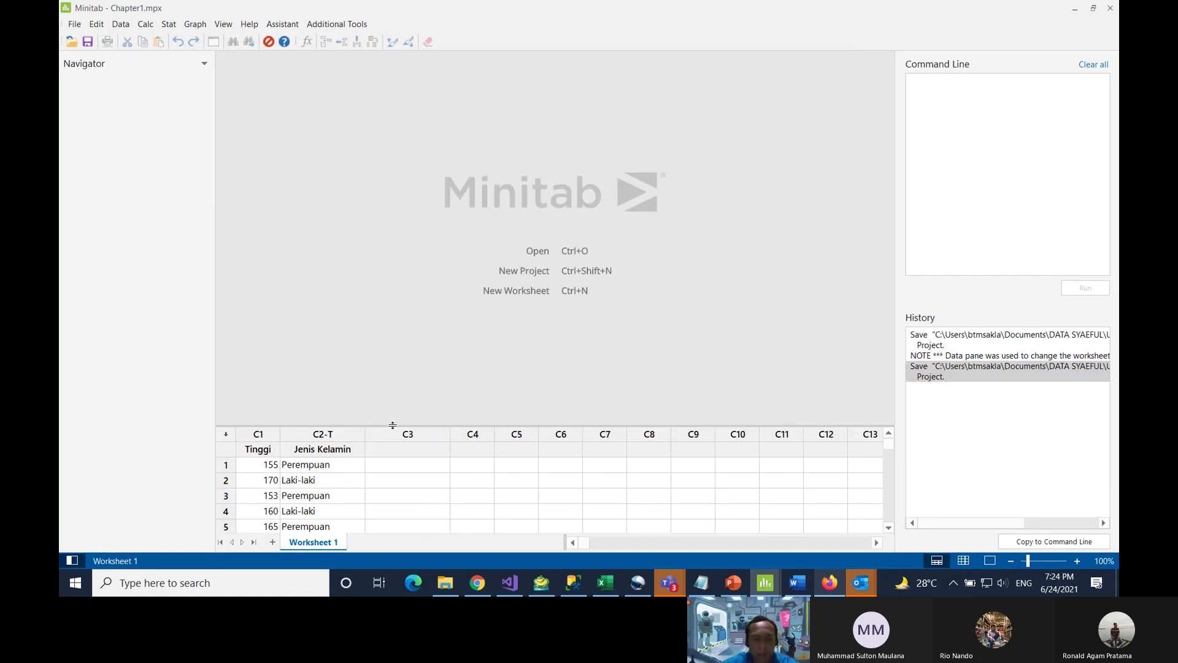
left_click_drag(393, 425, 384, 352)
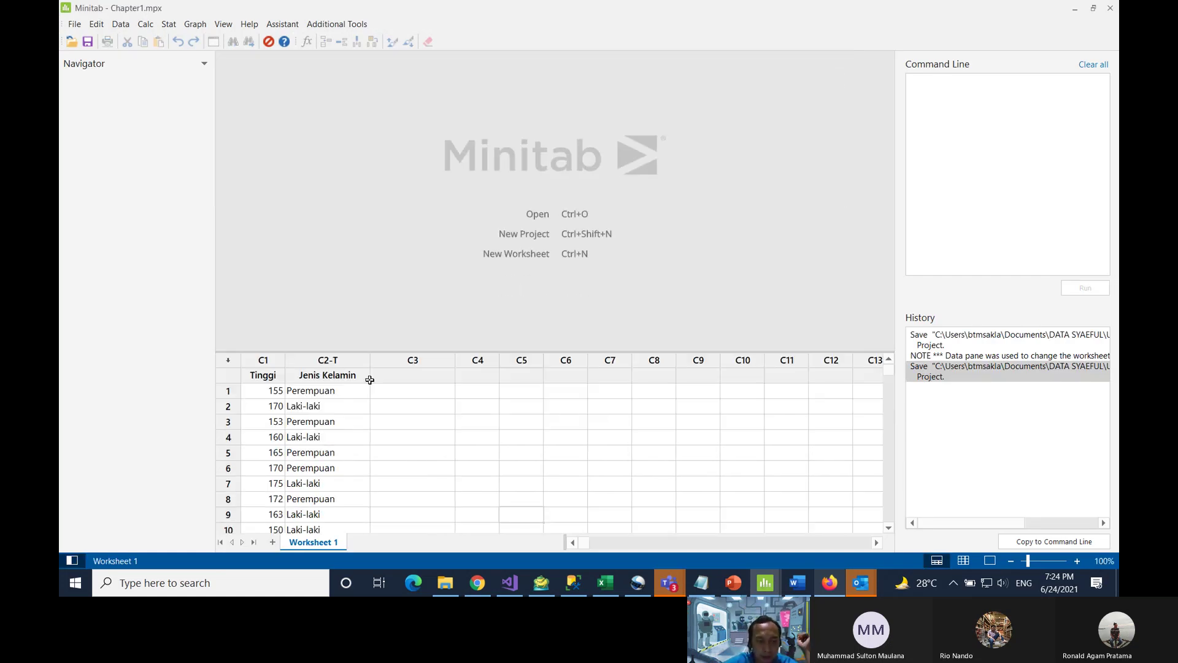
scroll(287, 452, "up", 1)
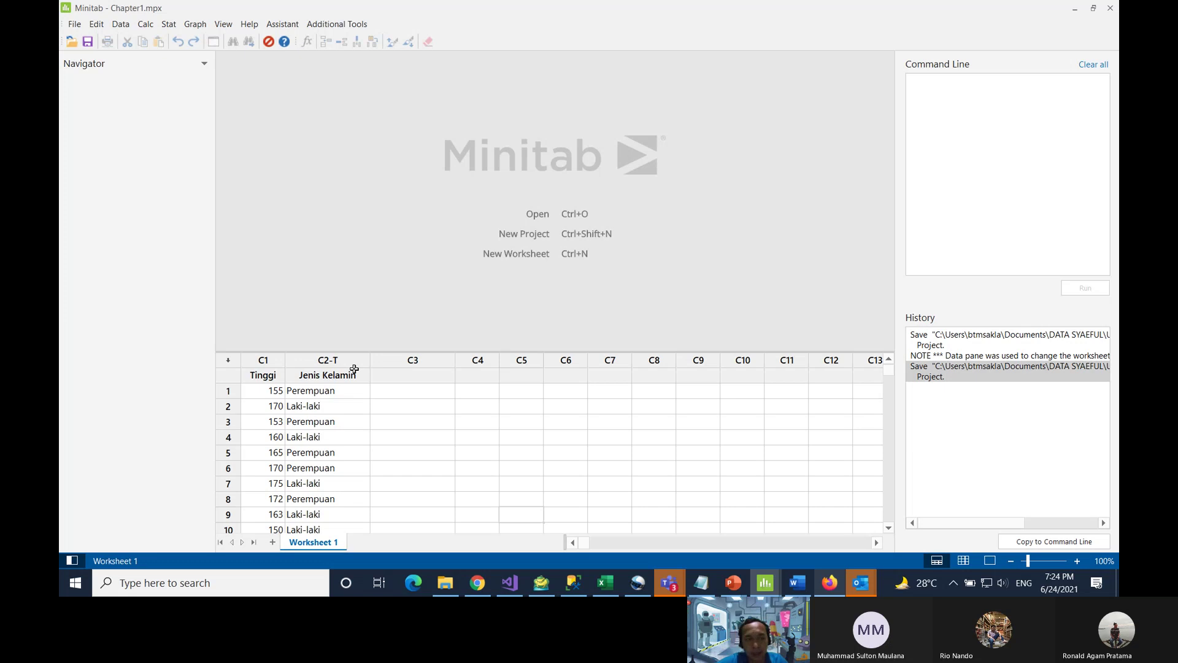
Step: Check the Display Descriptive Statistics example in the Minitab Chapter1 PowerPoint presentation and return to the Chapter1.mpx project in Minitab
left_click(731, 586)
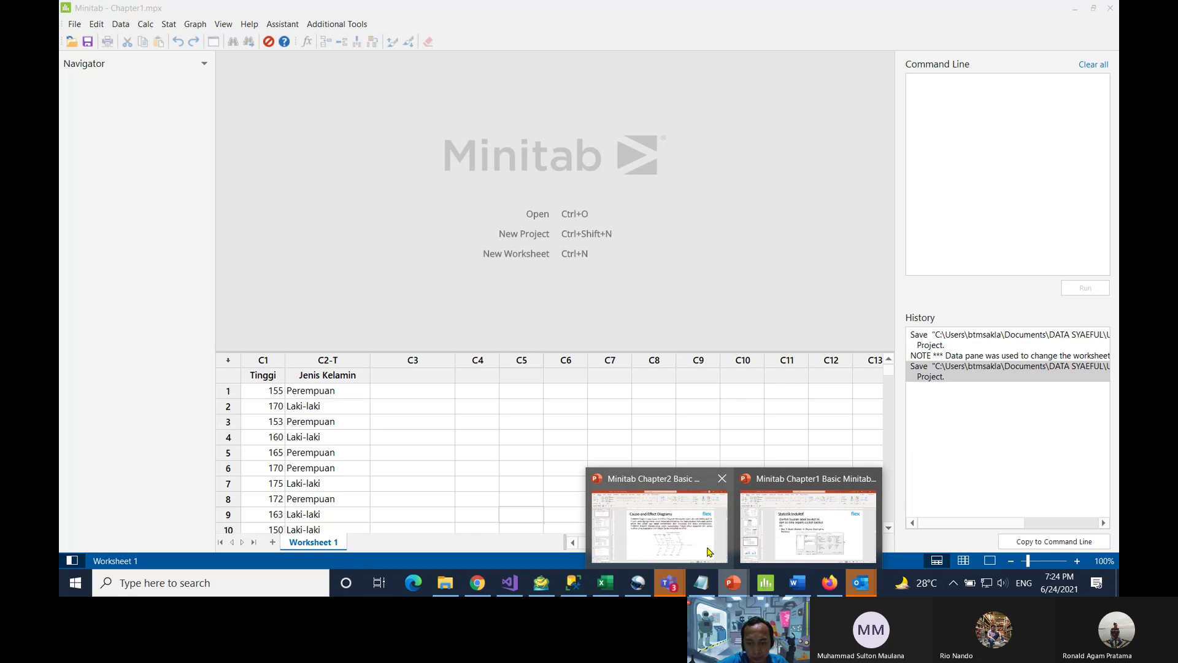
mouse_move(709, 551)
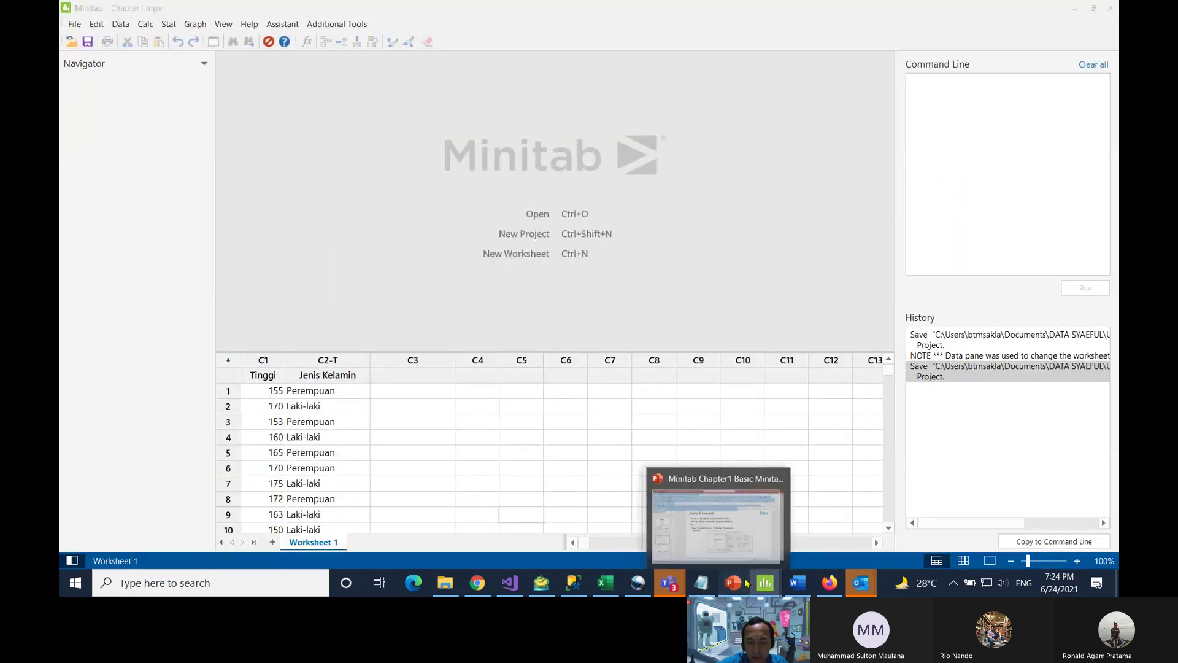
left_click(733, 583)
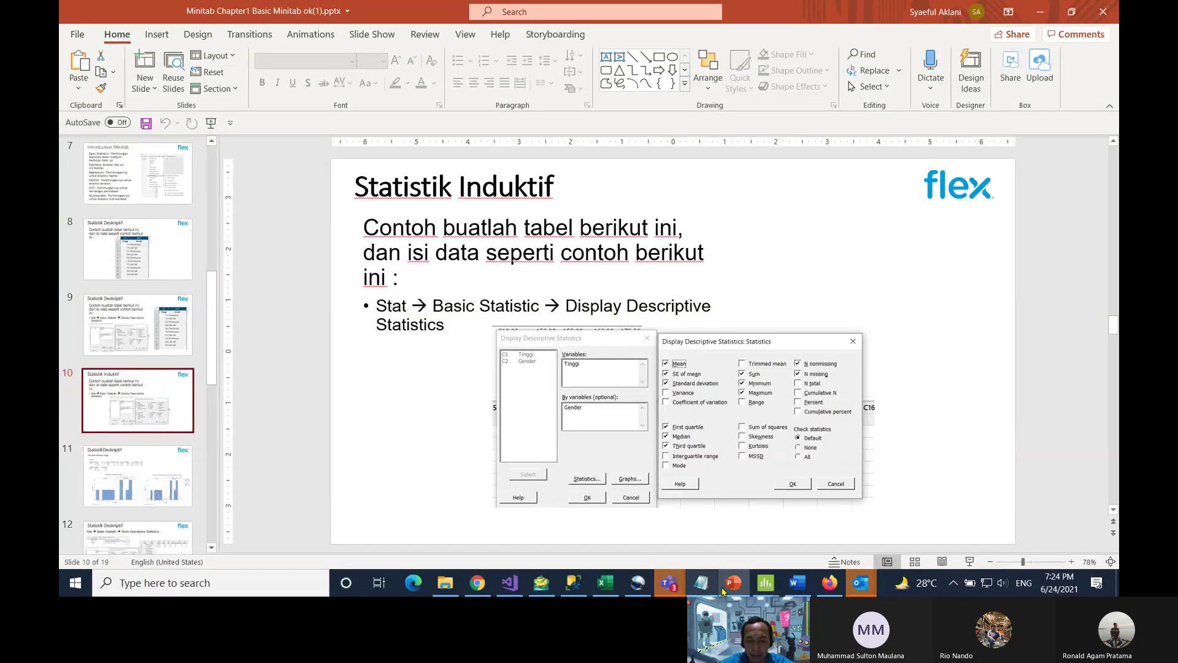
mouse_move(677, 588)
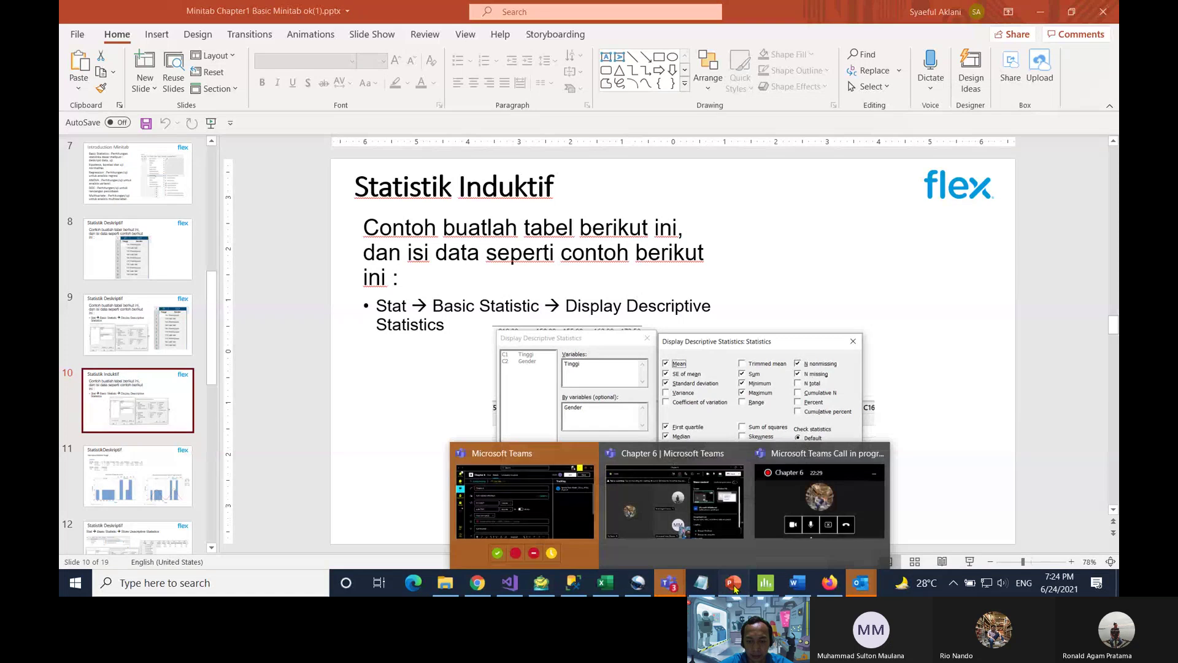
mouse_move(773, 588)
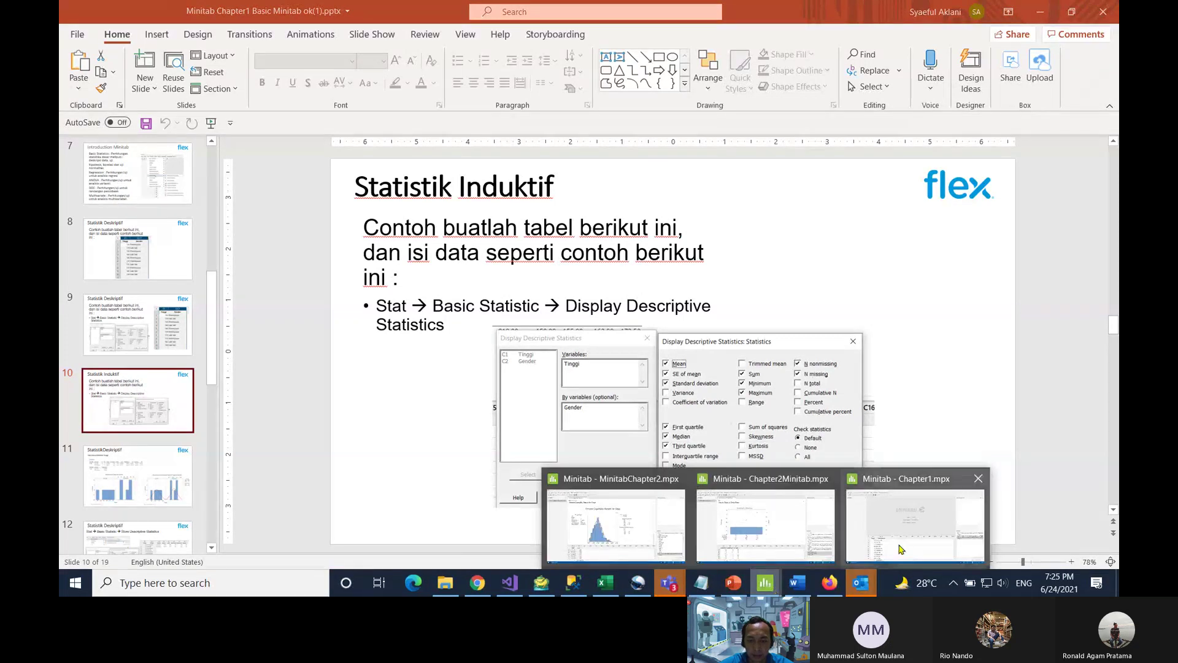
left_click(915, 522)
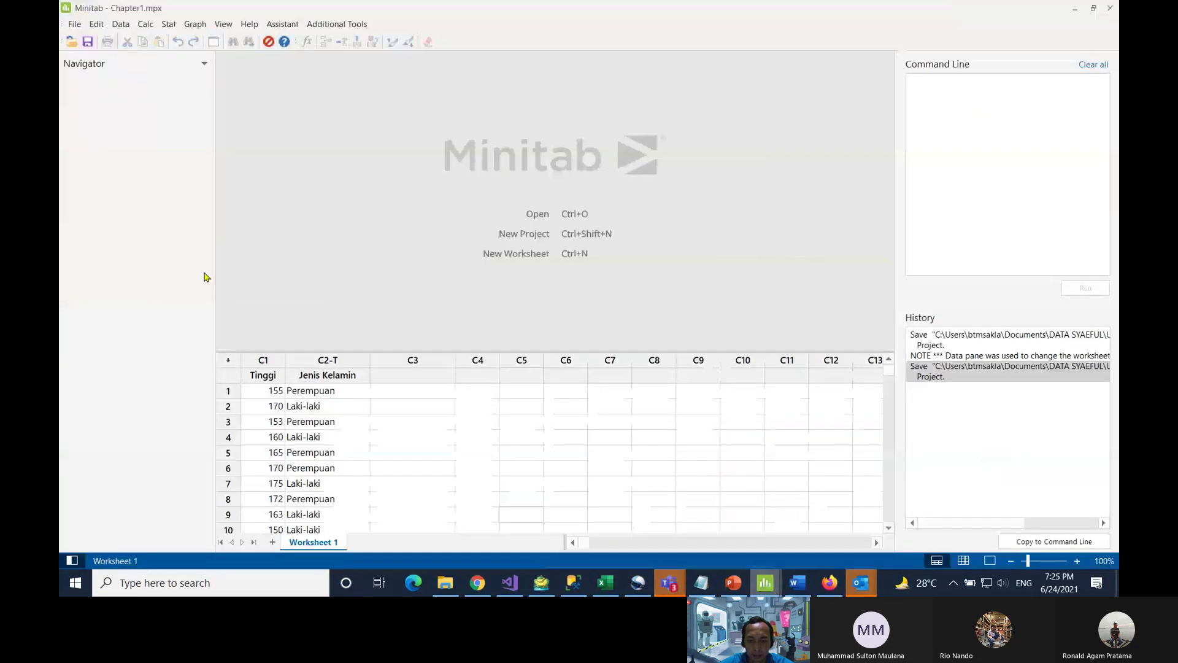
Step: Start the Display Descriptive Statistics analysis for the worksheet
left_click(166, 26)
mouse_move(210, 41)
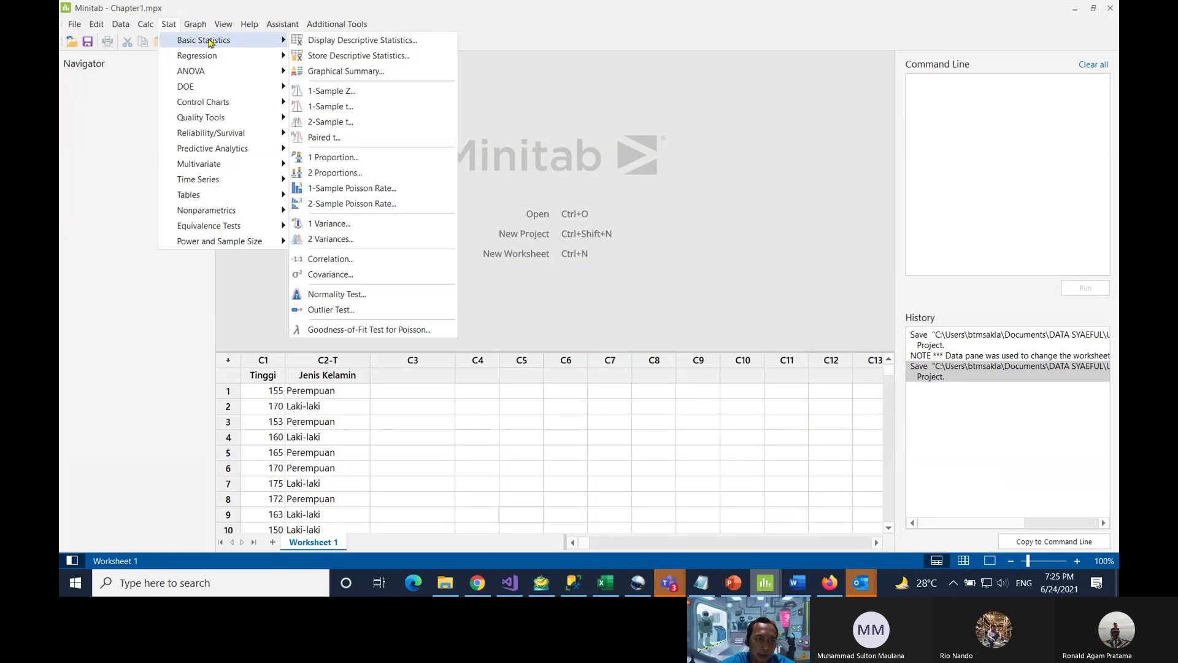
left_click(345, 41)
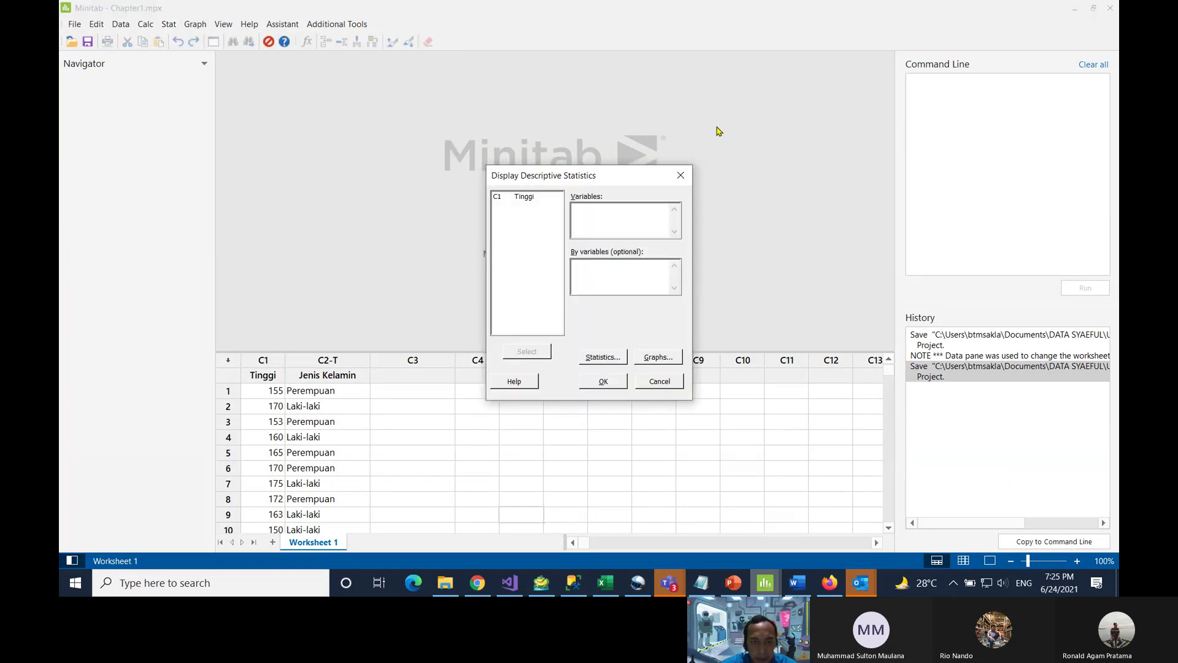
left_click(521, 196)
left_click(626, 222)
left_click(592, 265)
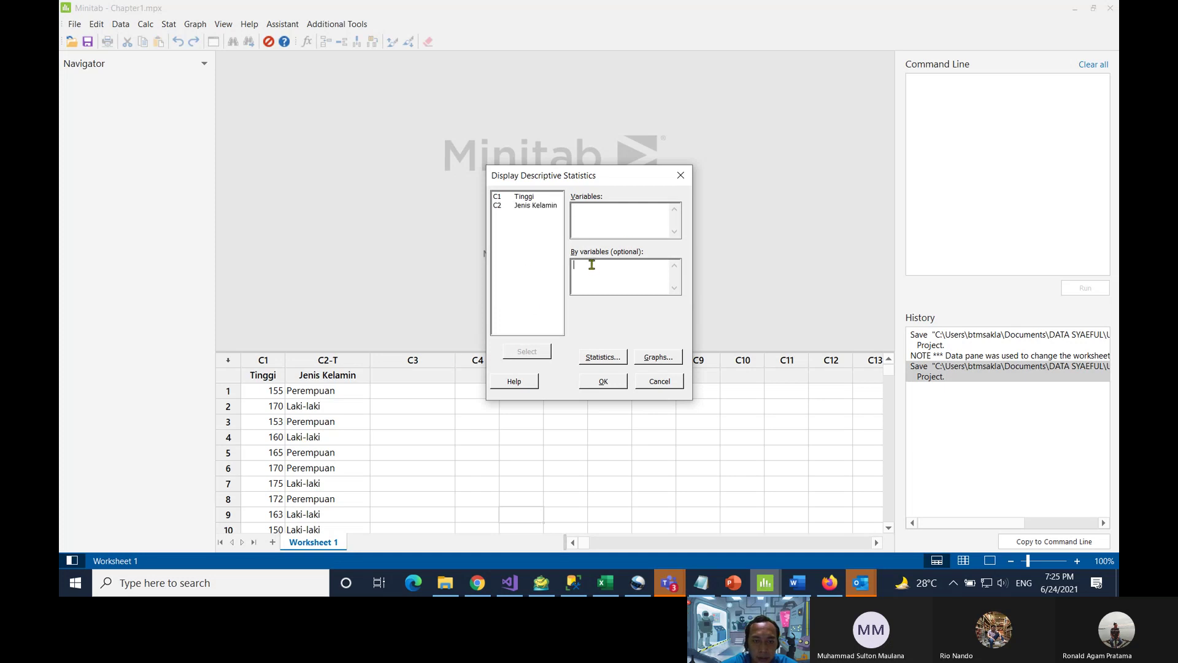
left_click(521, 197)
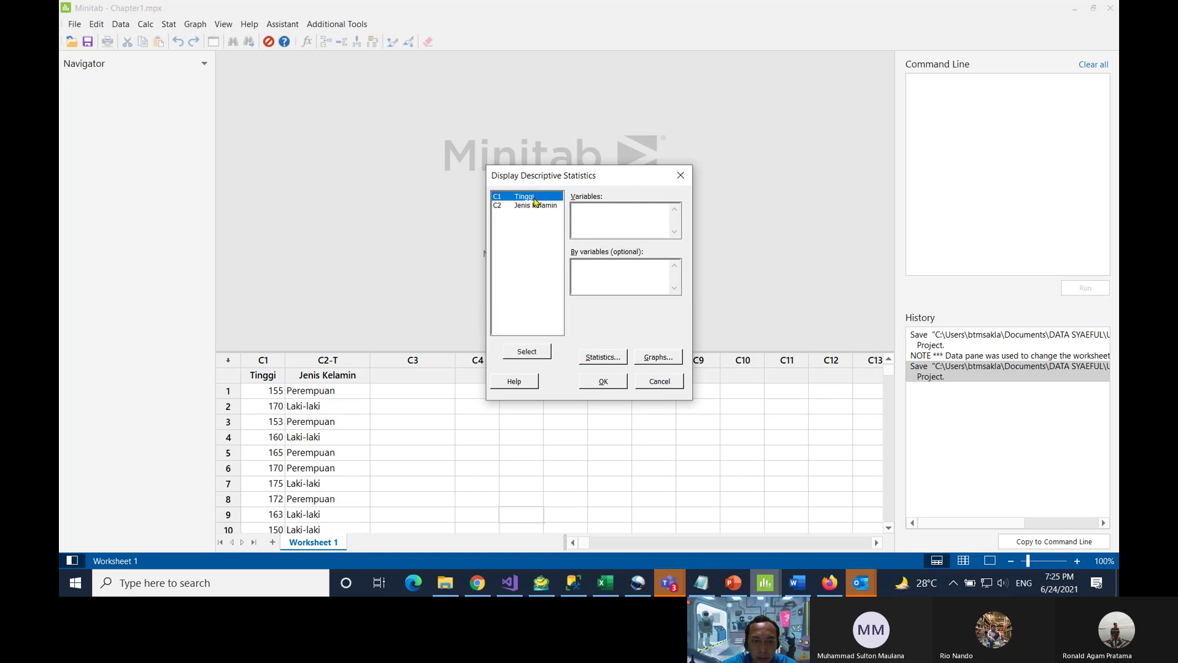
left_click(533, 354)
double_click(592, 277)
key("BackSpace")
Step: Assign Tinggi as the analysis variable for the descriptive statistics
left_click(532, 198)
left_click(607, 220)
left_click(519, 197)
left_click(527, 351)
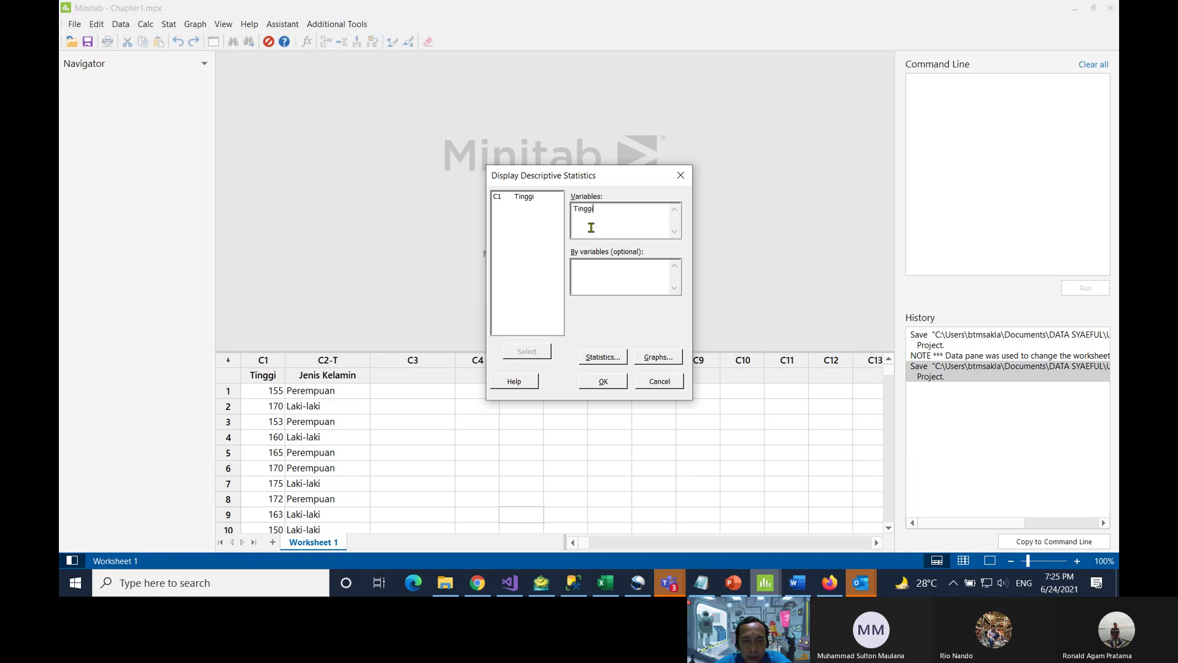
Step: Set Jenis Kelamin as the By variable and generate the descriptive statistics
left_click(526, 199)
left_click(624, 237)
left_click(595, 286)
left_click(543, 206)
left_click(537, 354)
left_click(603, 382)
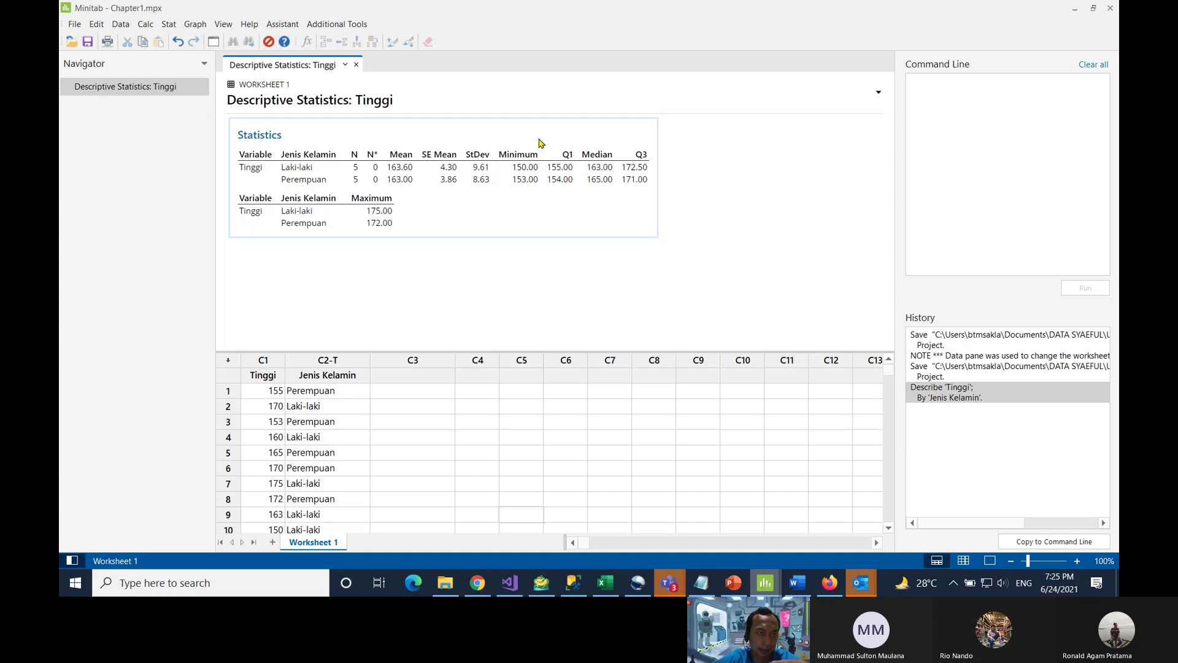
Step: Run Display Descriptive Statistics again for Tinggi by Jenis Kelamin and include a histogram of data
left_click(169, 24)
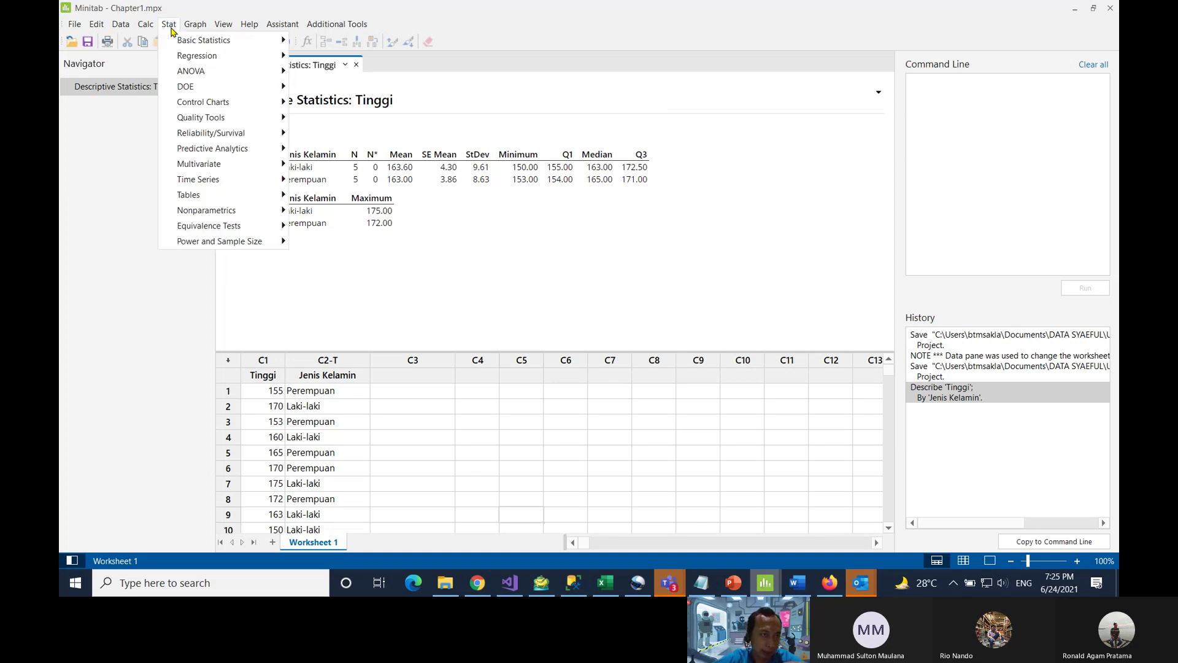
mouse_move(185, 49)
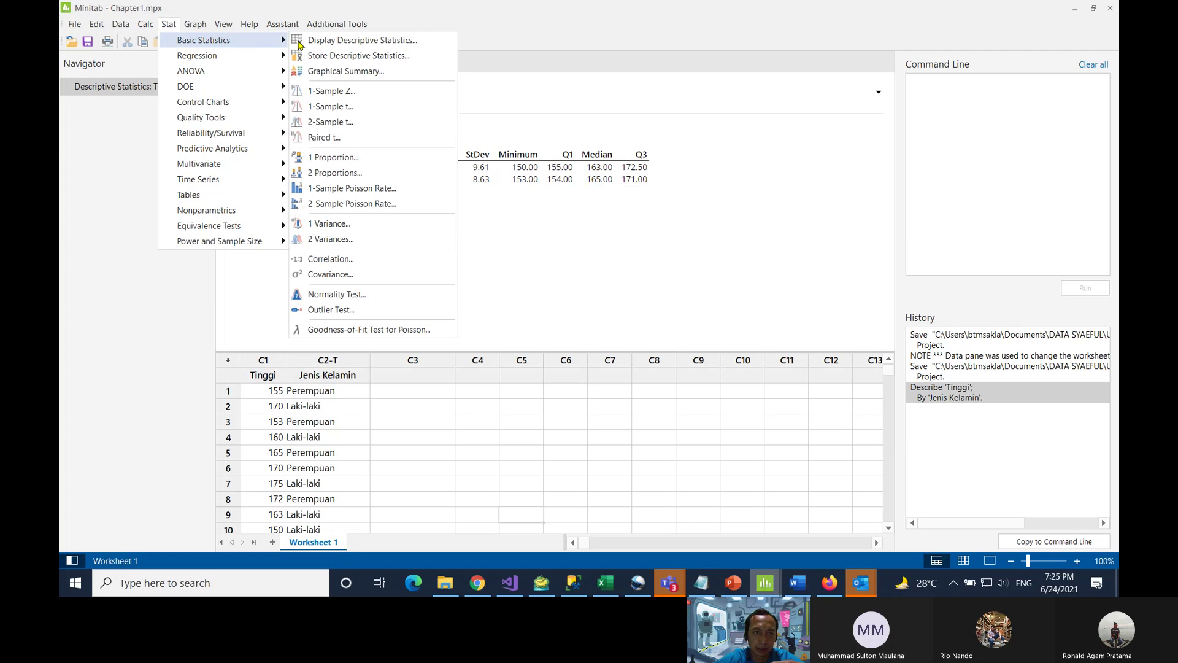
left_click(333, 41)
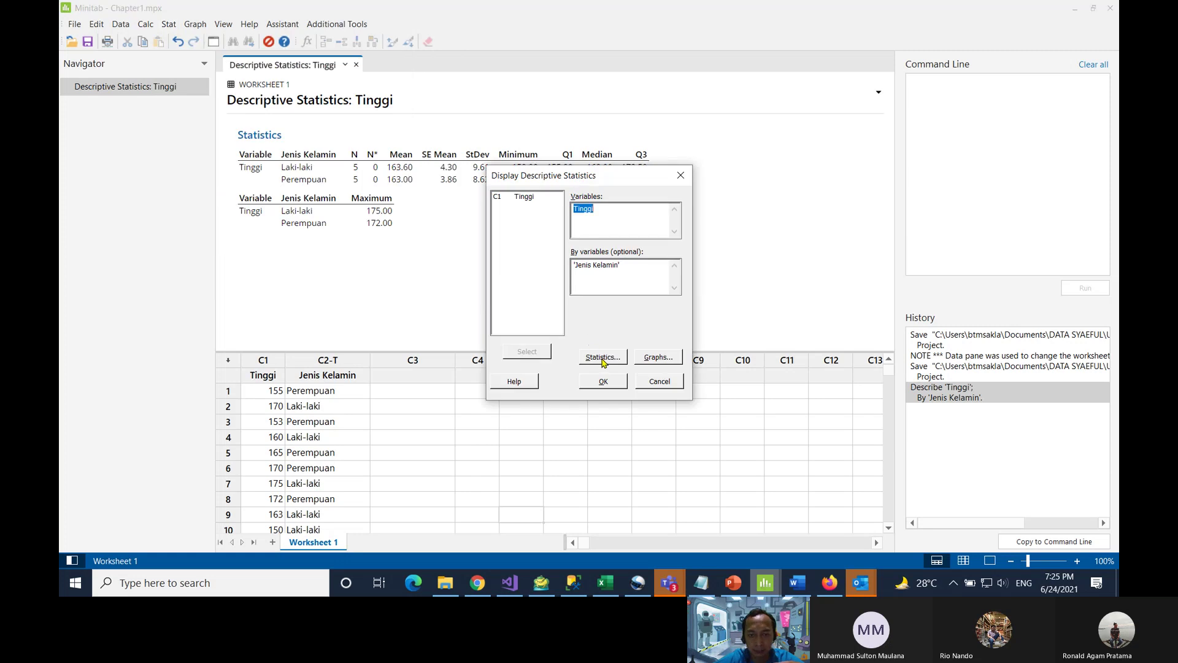
left_click(656, 361)
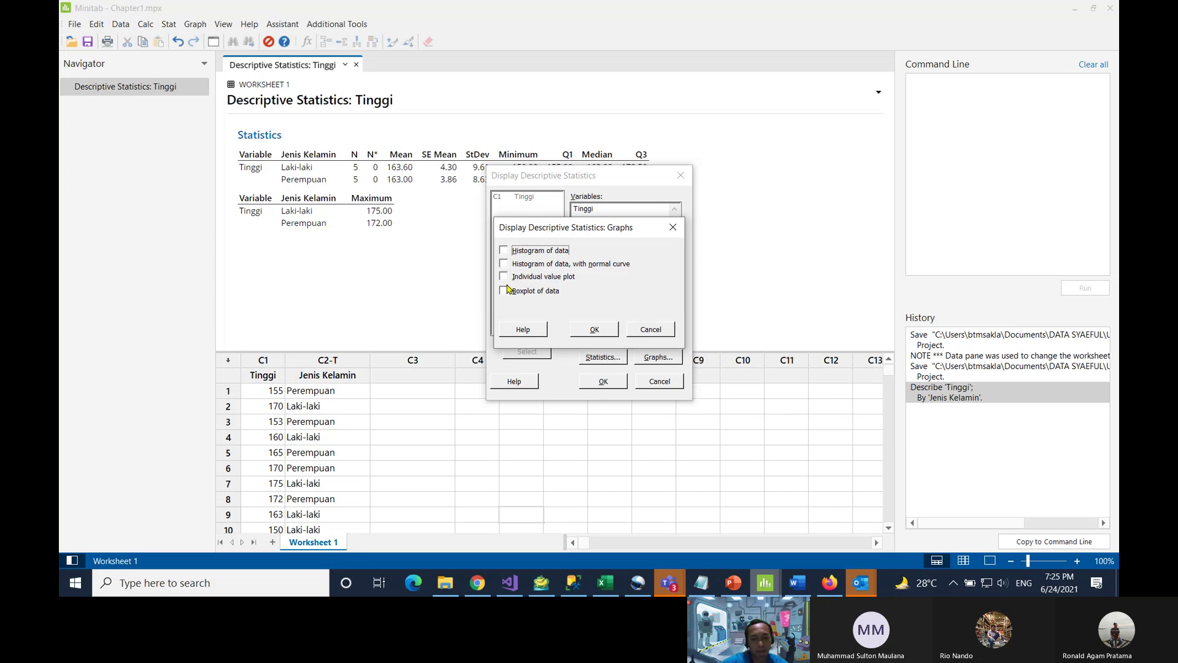
left_click(503, 251)
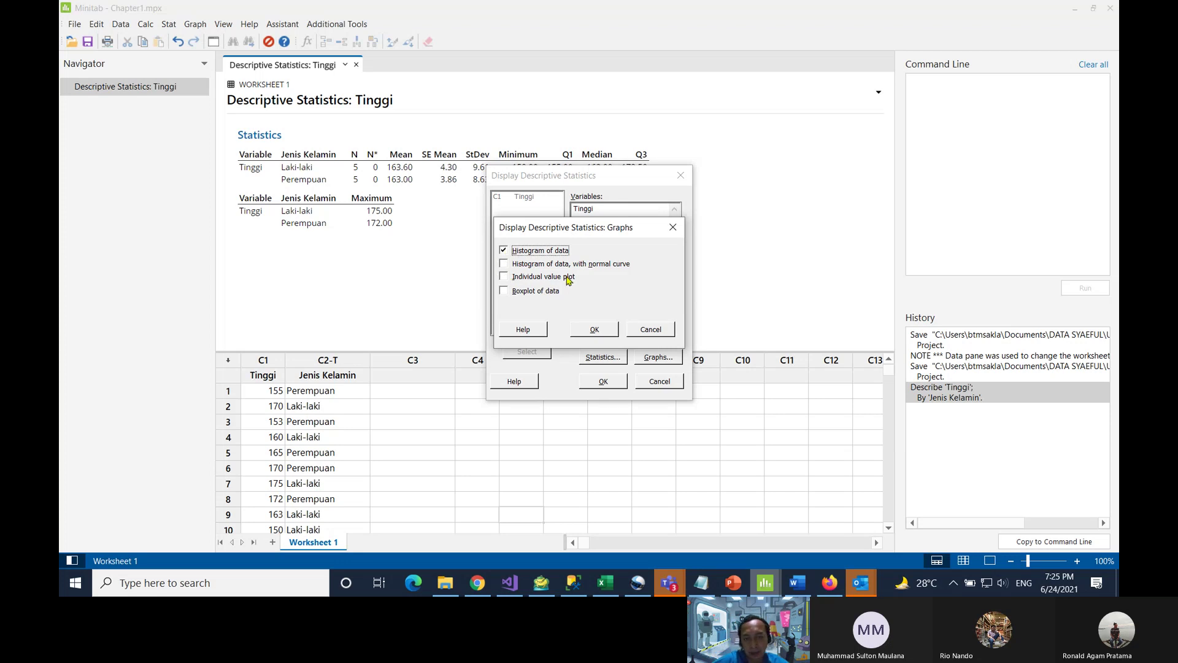
left_click(595, 330)
Step: Exclude SE of mean, N nonmissing, N missing, first quartile, median and third quartile from the statistics and generate the output
left_click(604, 358)
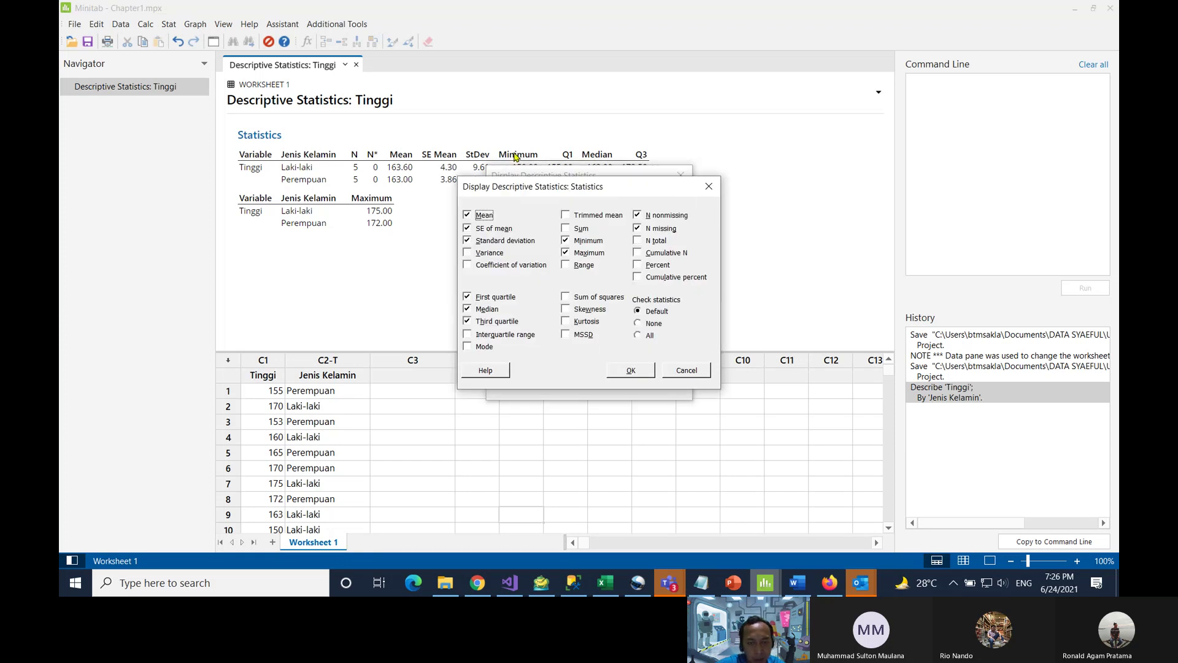
left_click(468, 229)
left_click(640, 217)
left_click(638, 228)
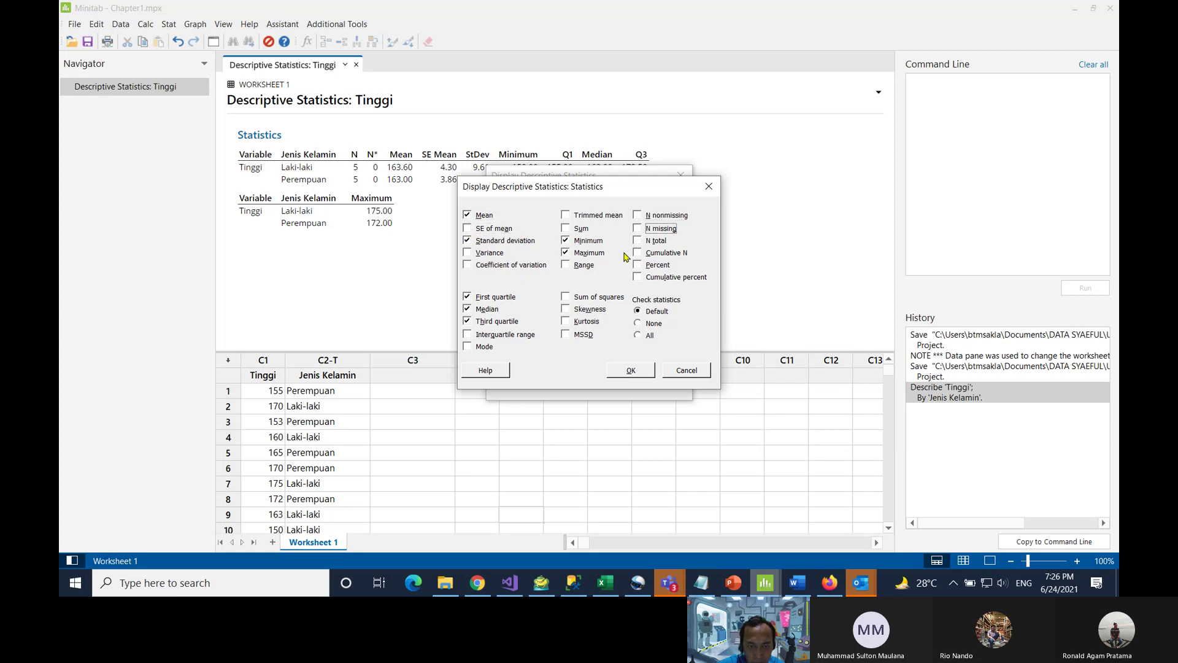
left_click(468, 297)
left_click(468, 309)
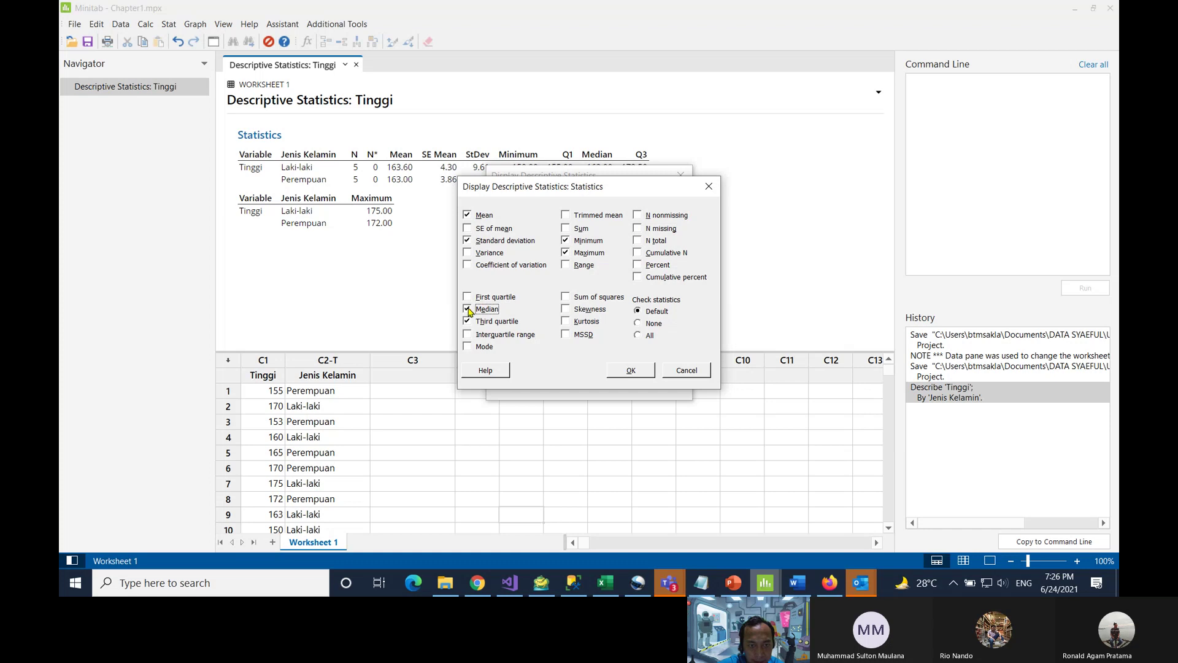
left_click(468, 322)
left_click(631, 371)
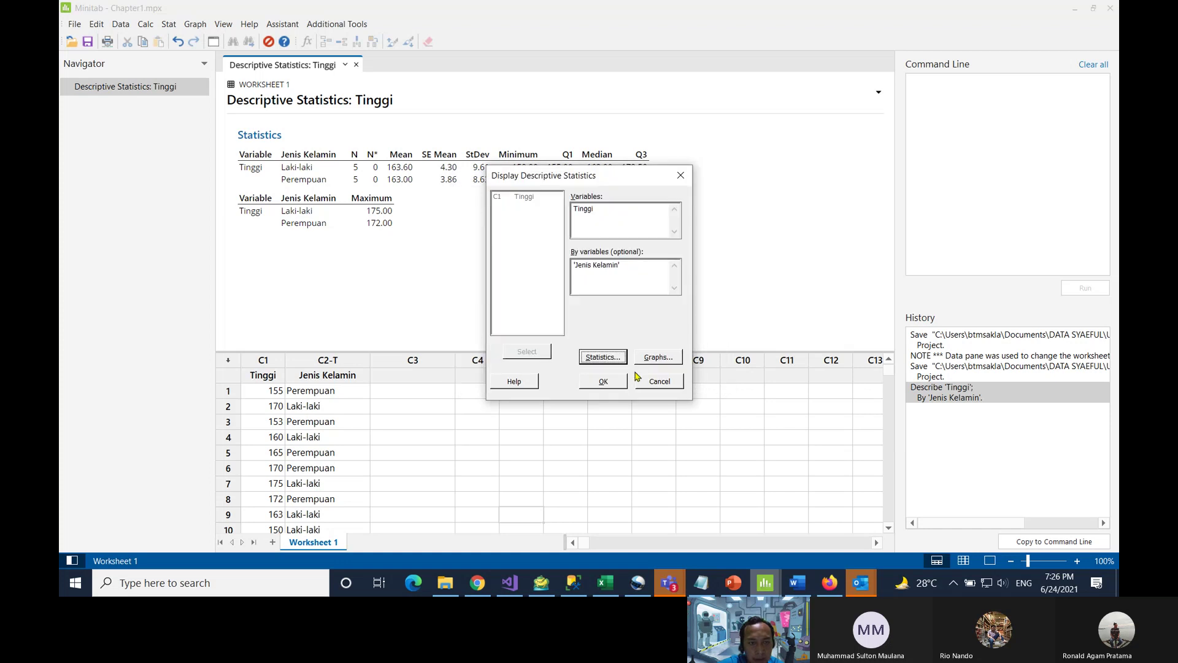
left_click(604, 382)
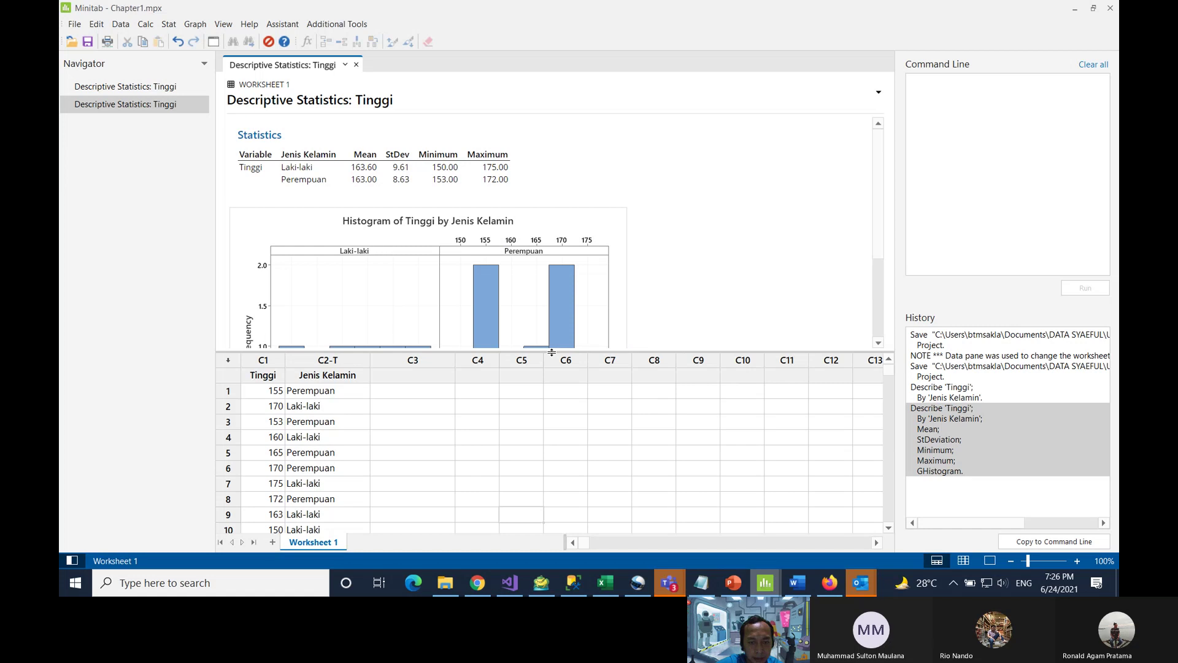
Step: Examine the Tinggi statistics table and the histogram by Jenis Kelamin in an enlarged output area
left_click_drag(552, 352, 544, 442)
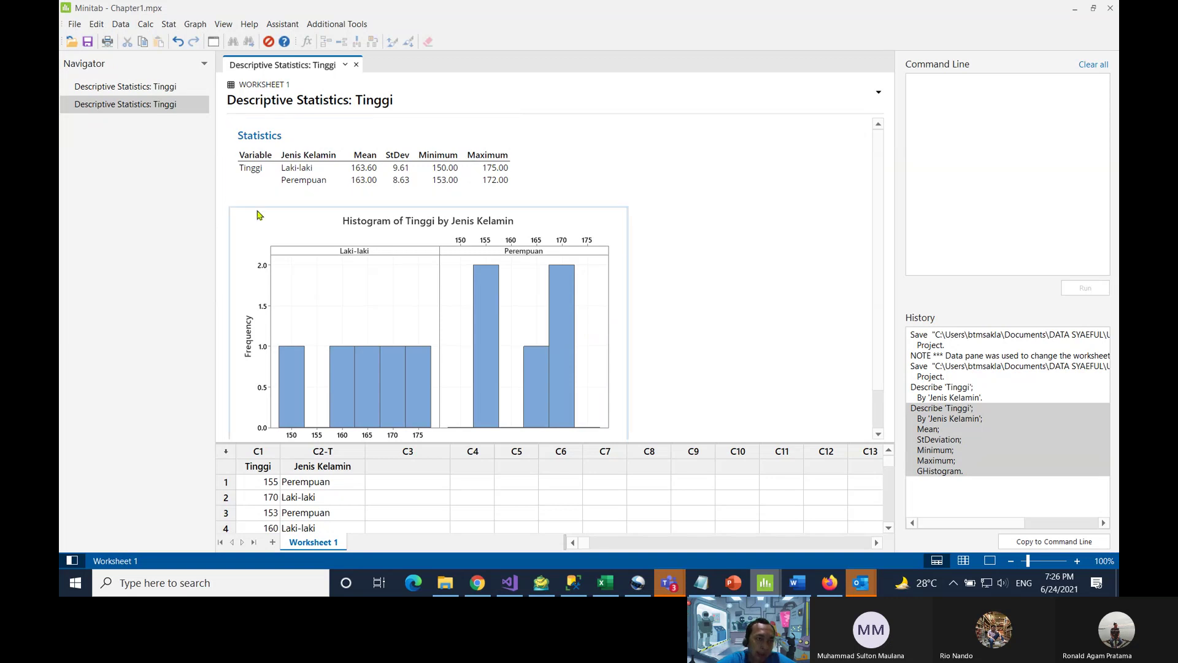
scroll(327, 165, "down", 1)
scroll(327, 166, "up", 1)
scroll(327, 166, "down", 1)
scroll(326, 165, "up", 1)
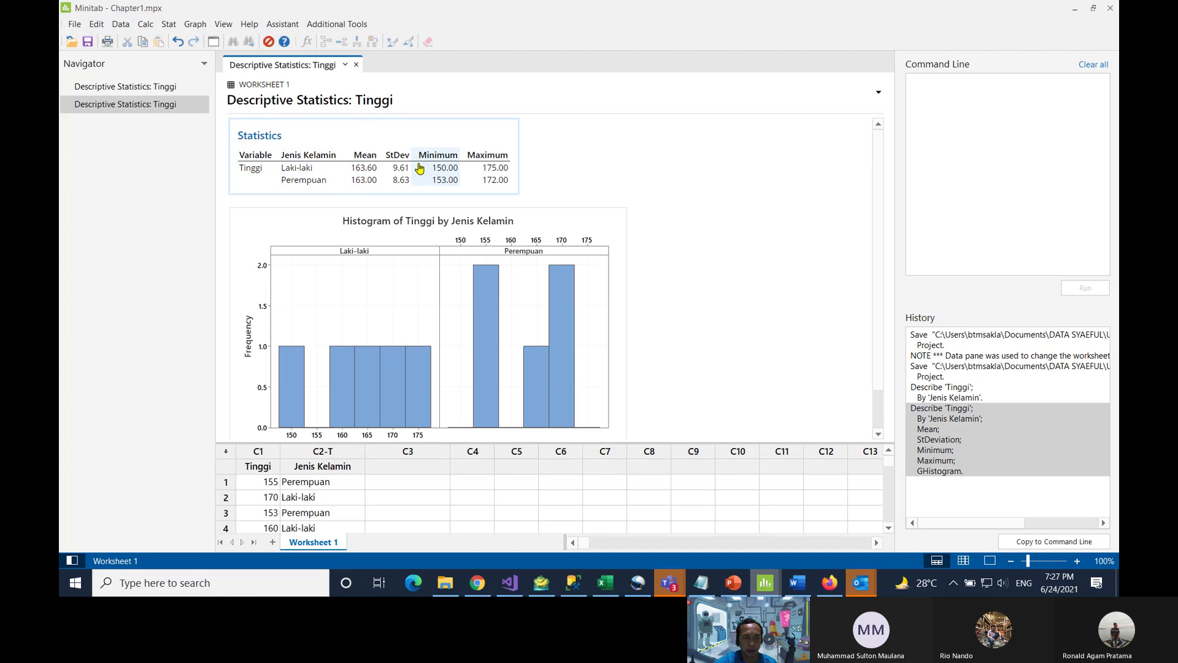
scroll(666, 288, "down", 1)
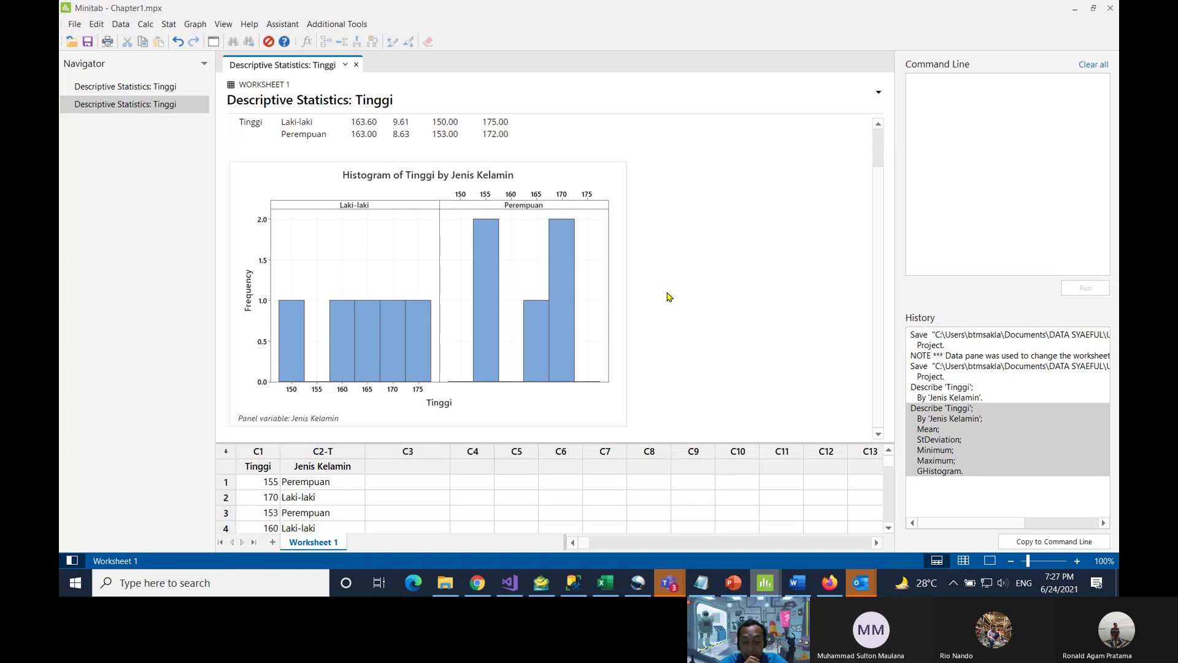
Step: Switch to the Chapter 6 meeting in Microsoft Teams and send the chat message "ada di buat kuioner tugasnya ?"
left_click(669, 584)
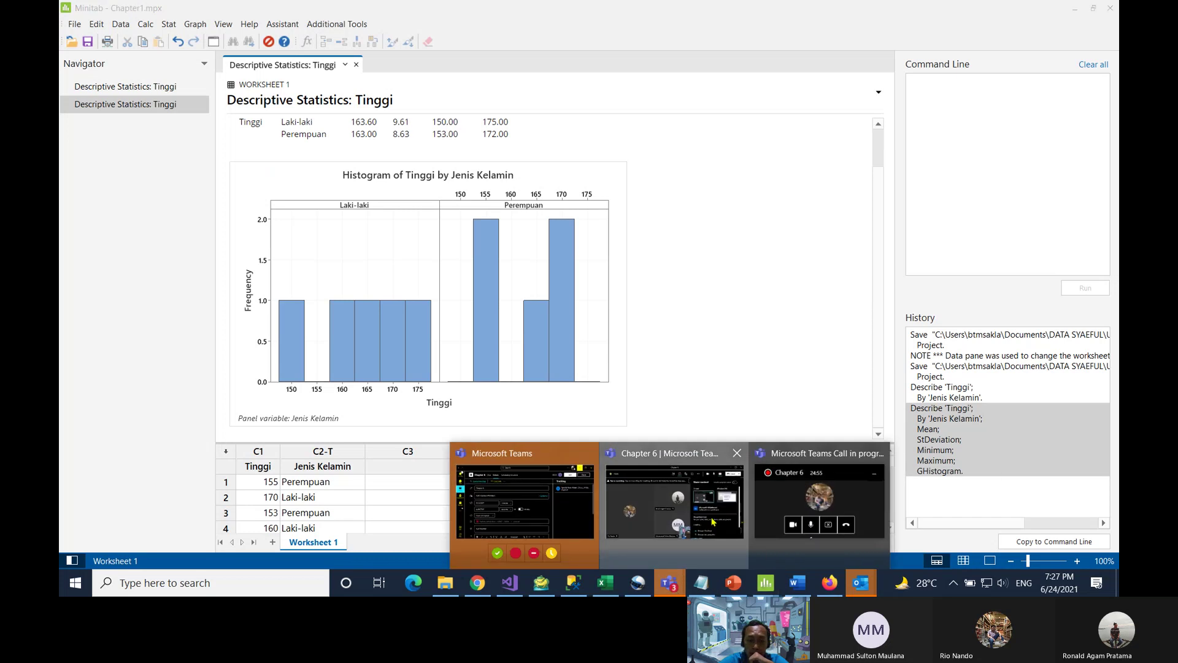
left_click(712, 522)
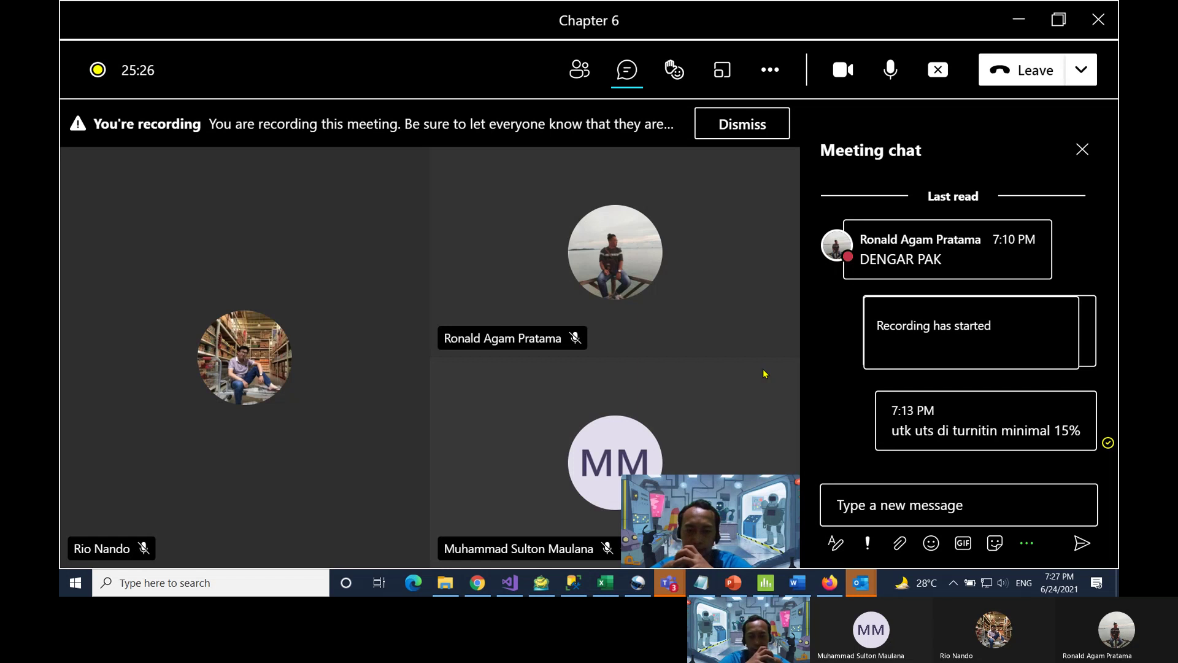
left_click(840, 505)
type("ada di buat kui")
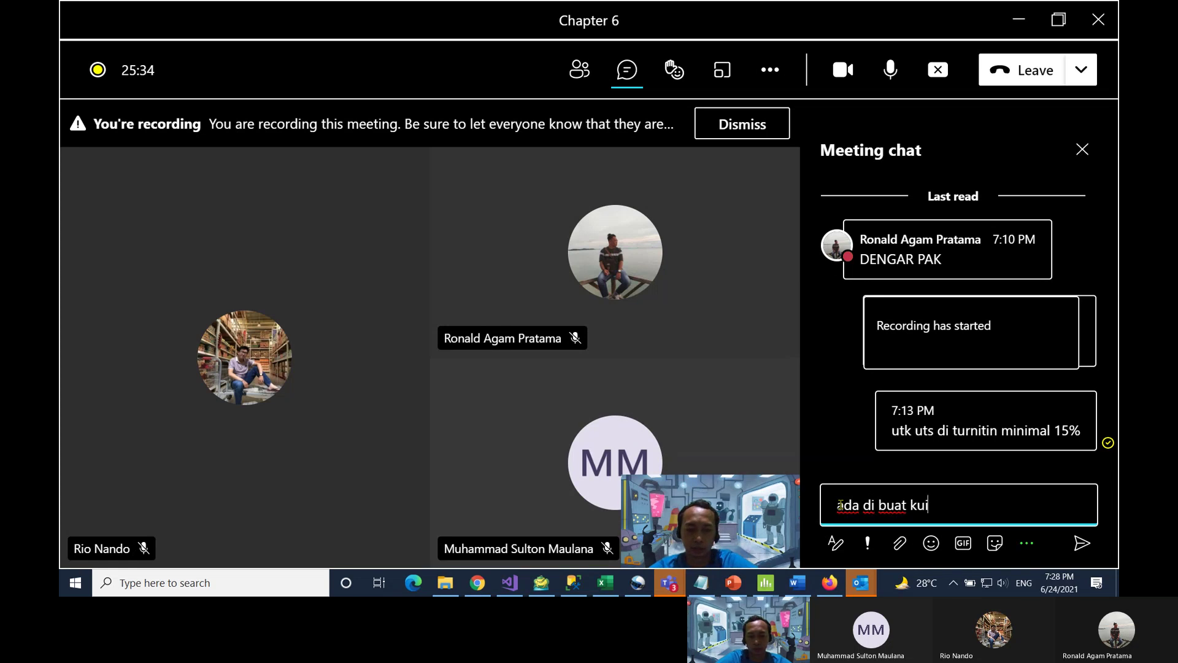
type("oner tugasnya")
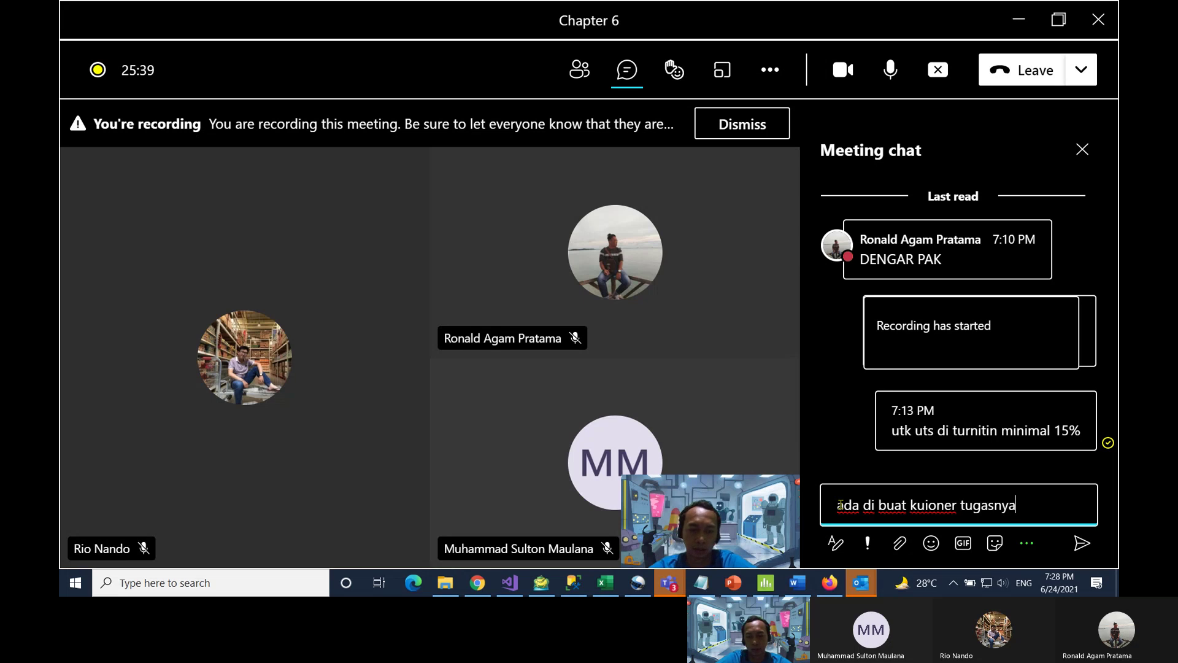
type(" ?")
key("Return")
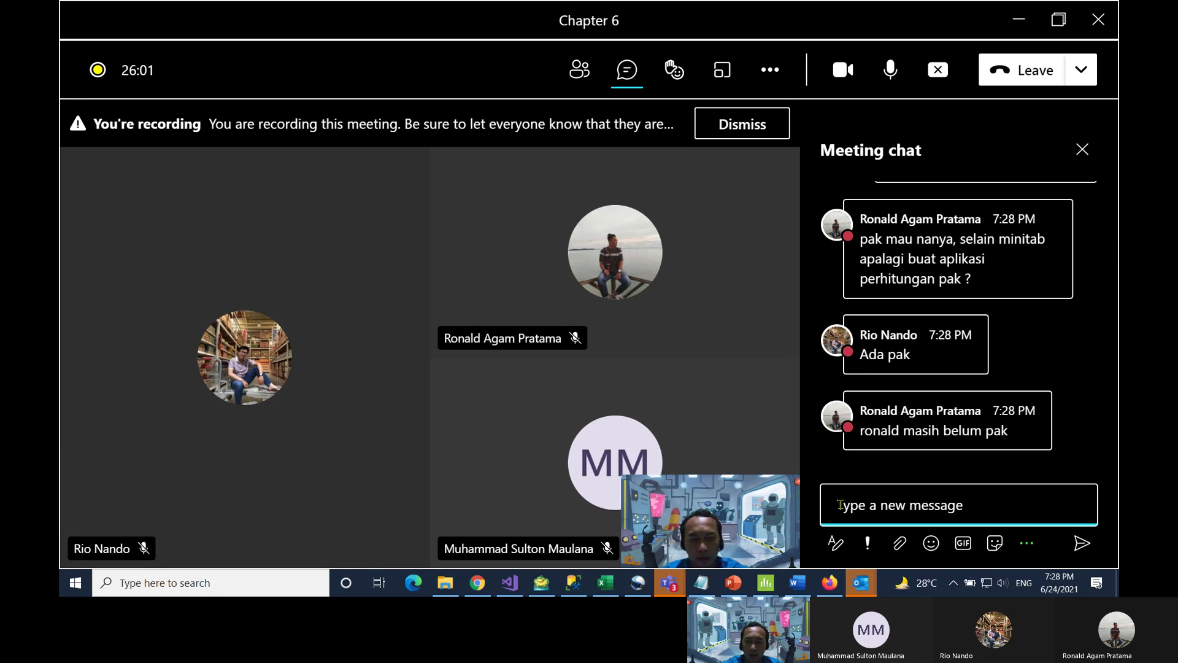
Step: Send the meeting chat reply "spss , Rstudio" to the question about other calculation applications
mouse_move(970, 329)
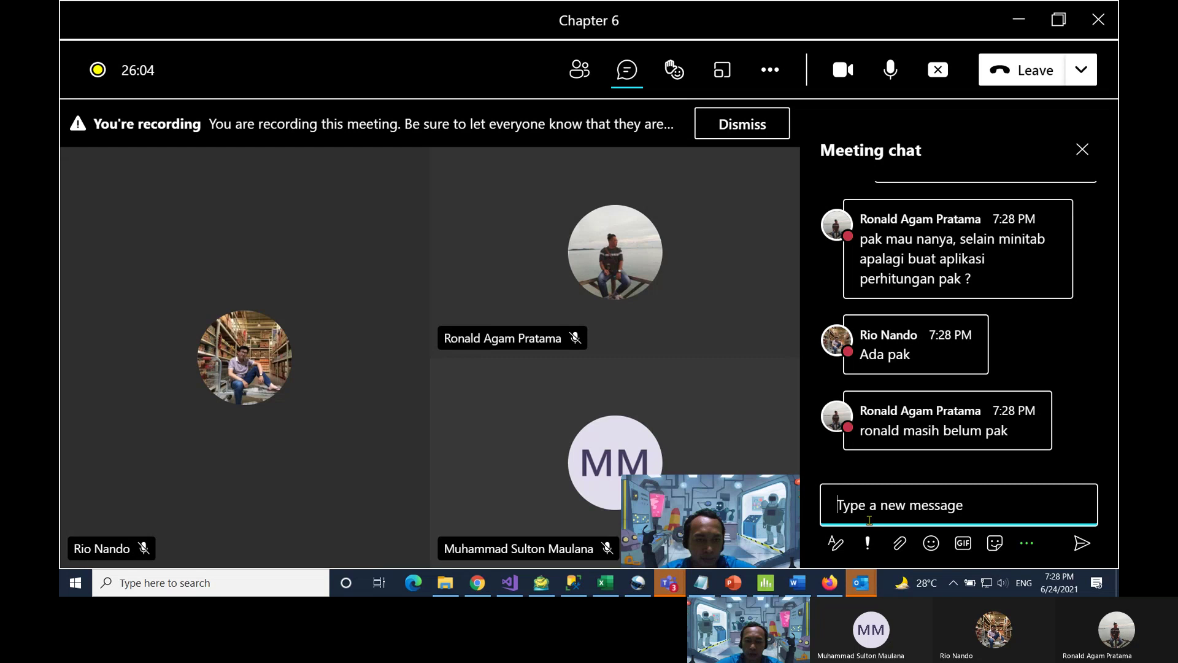
type("spss ")
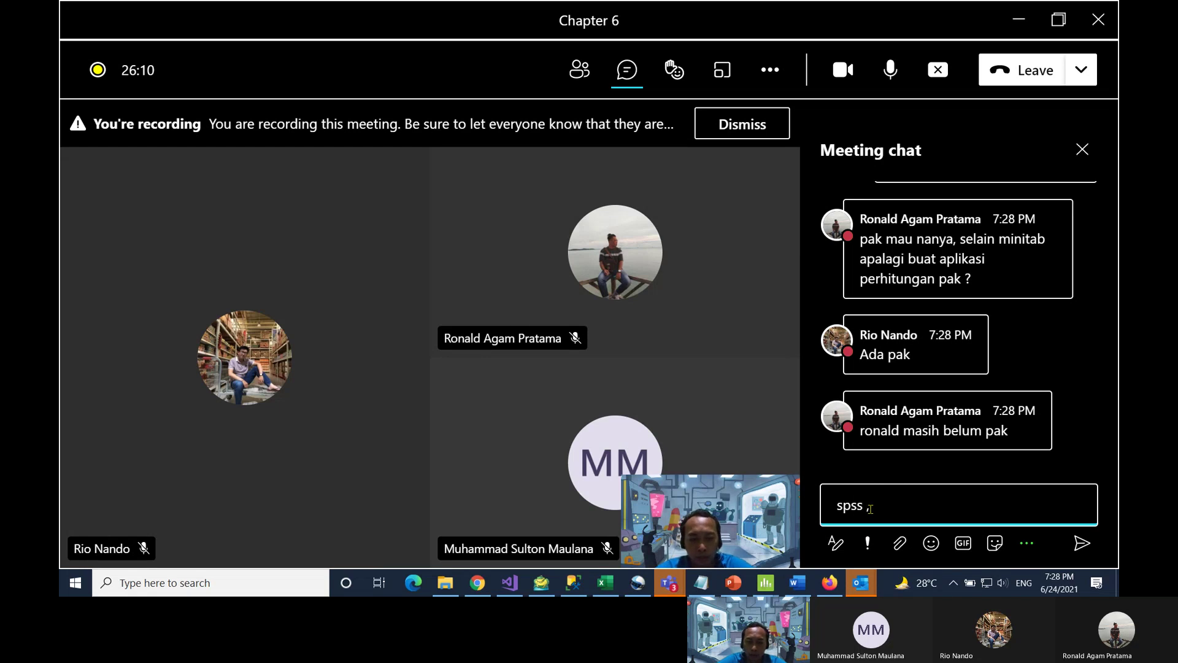
type("Rstuio")
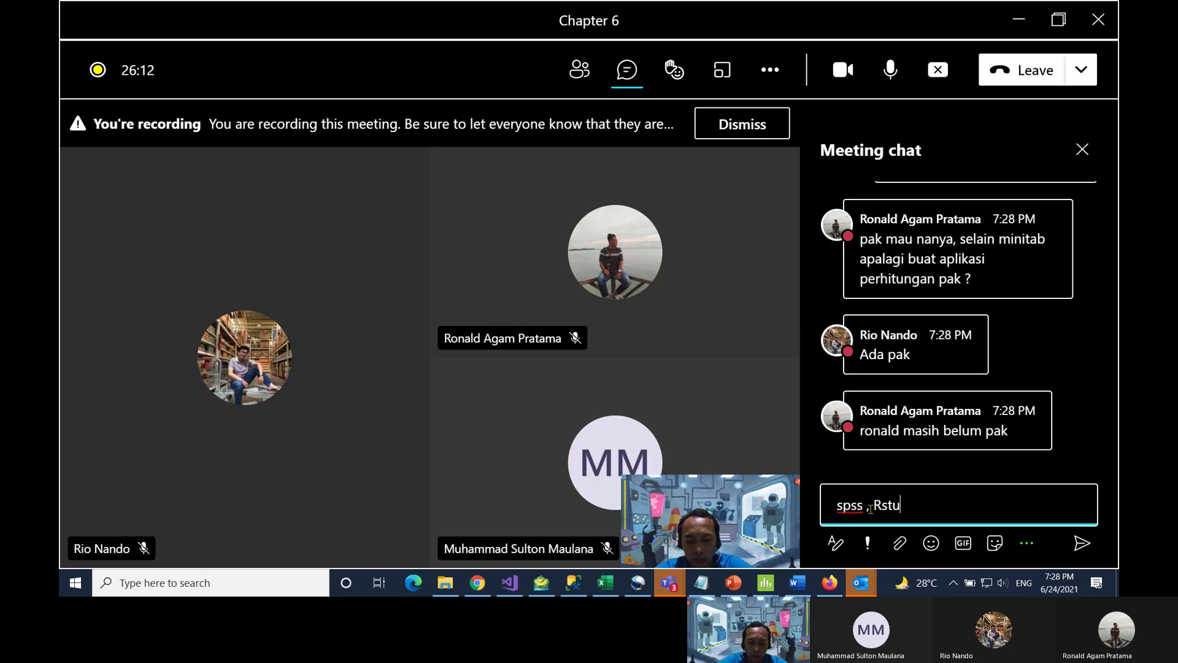
key("BackSpace")
key("BackSpace")
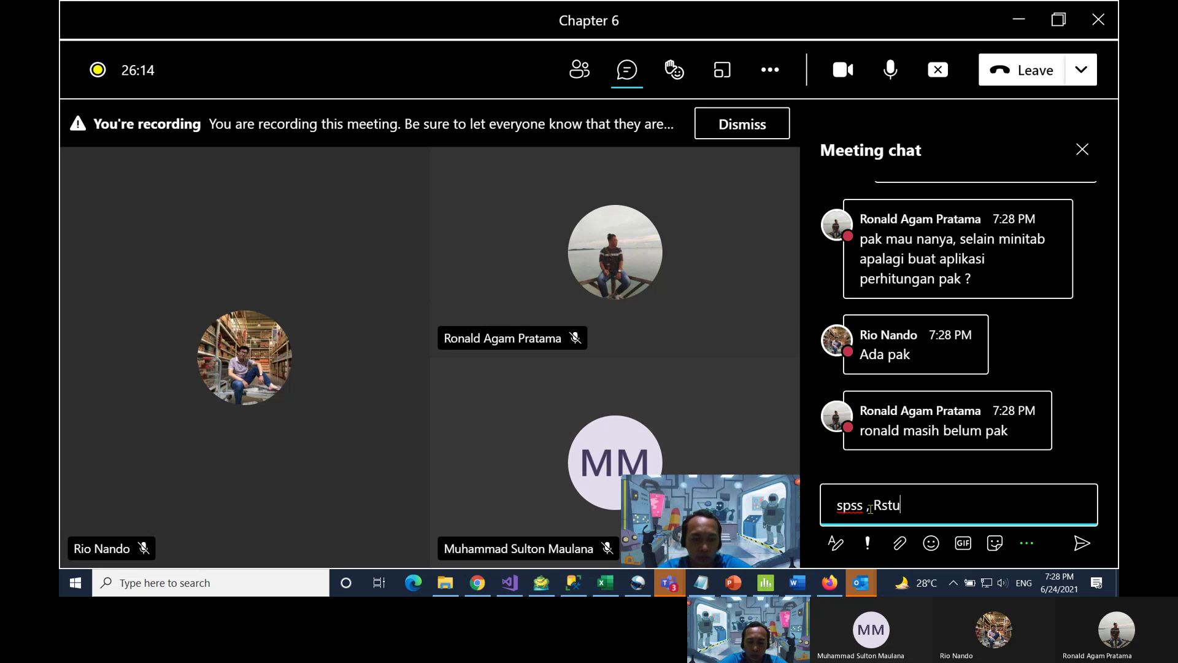
type("dio")
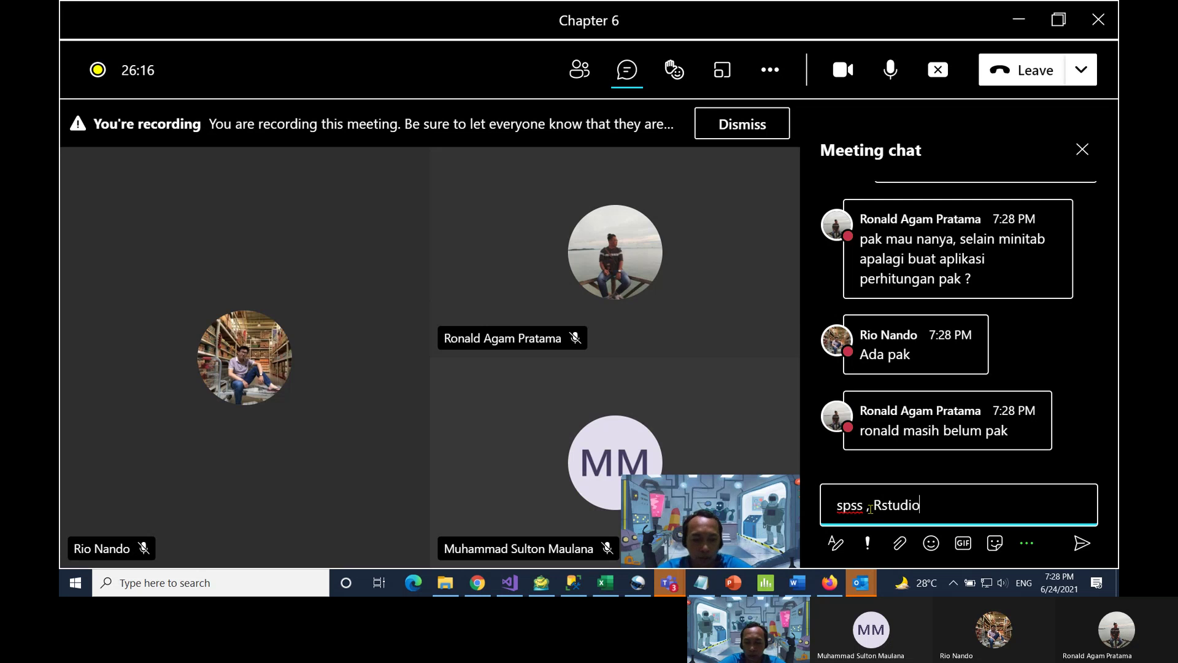
key("Return")
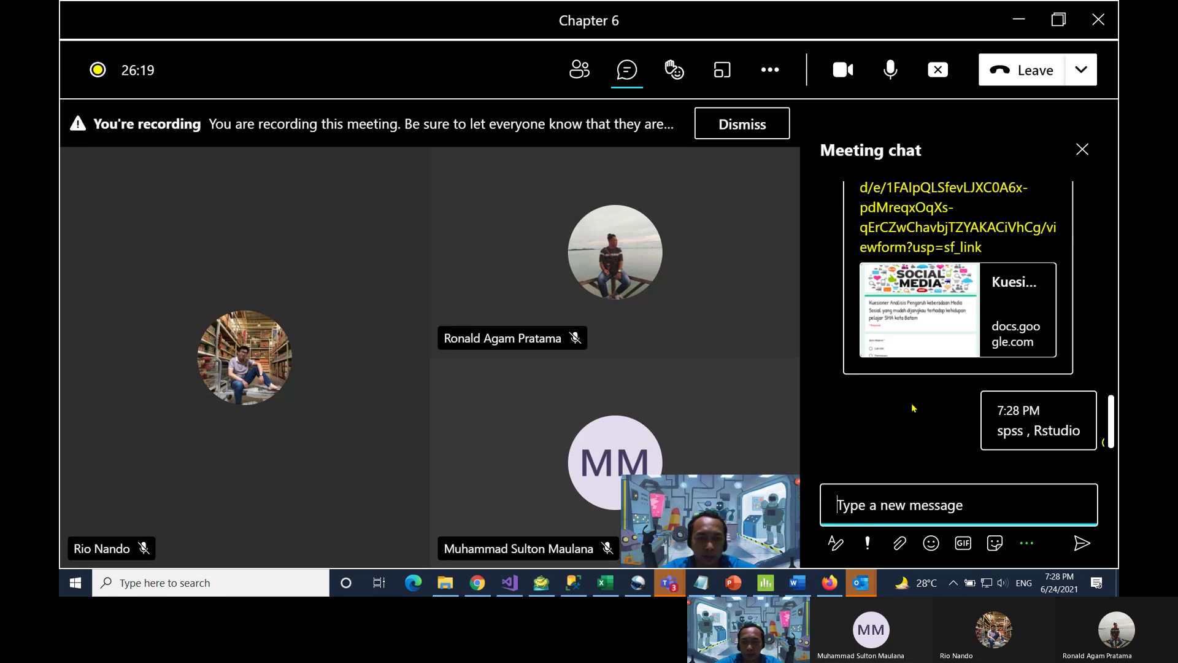
Step: Open the Google Forms questionnaire about social media and Batam high school students from the meeting chat and look over its first page
scroll(918, 405, "up", 2)
left_click(926, 301)
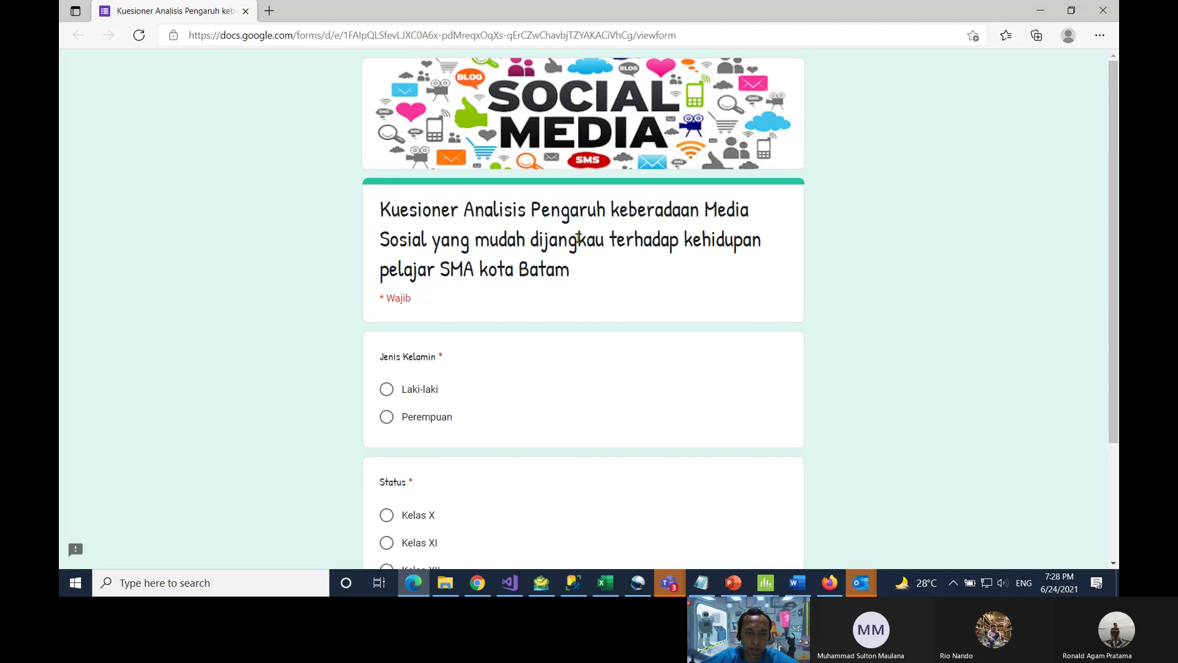
scroll(562, 290, "down", 3)
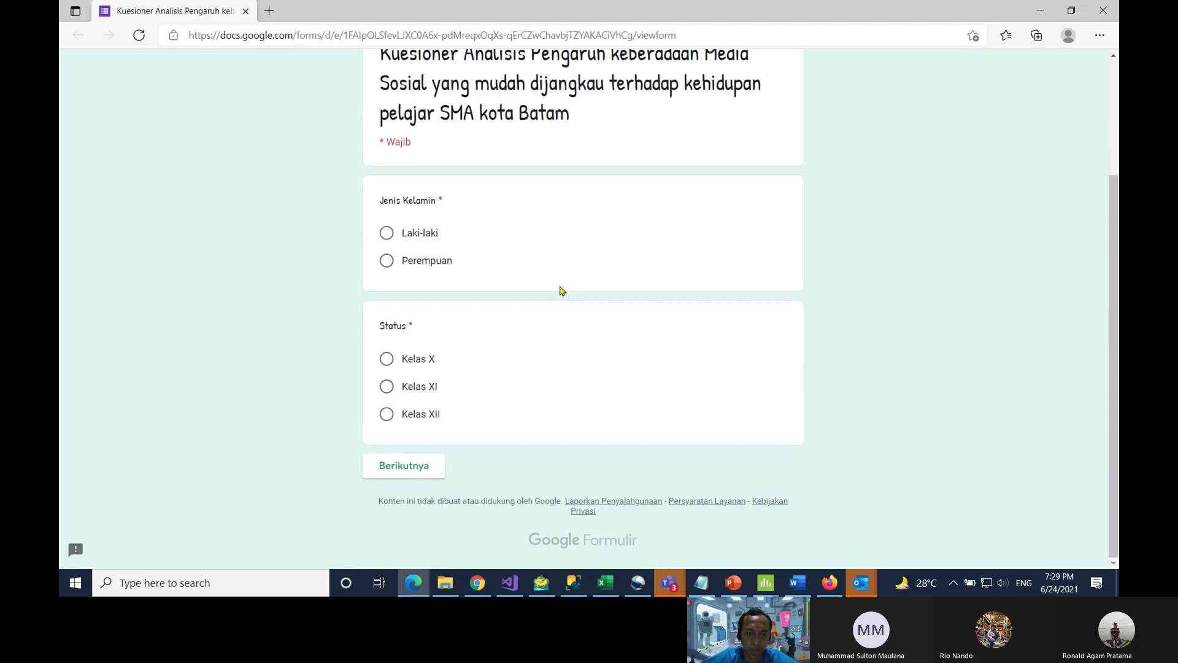
scroll(562, 291, "up", 3)
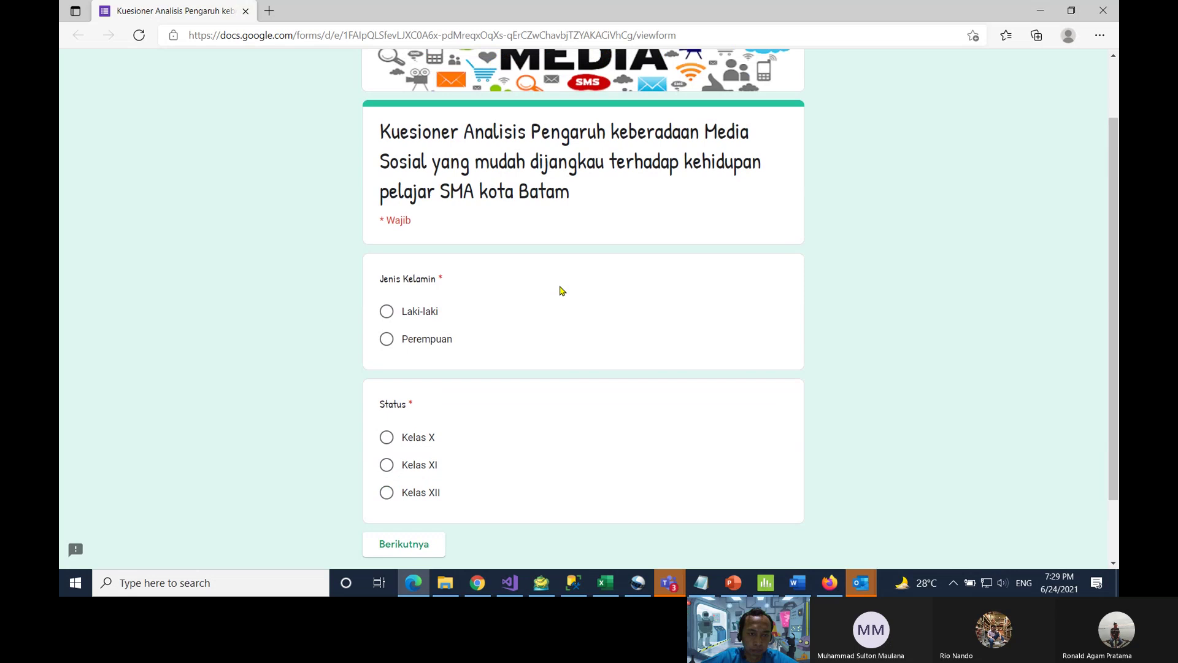
scroll(562, 291, "down", 3)
scroll(562, 291, "up", 1)
Step: Answer Jenis Kelamin with Laki-laki and Status with Kelas X, and continue to the second page of the questionnaire
left_click(388, 313)
scroll(390, 314, "down", 1)
left_click(388, 358)
left_click(403, 467)
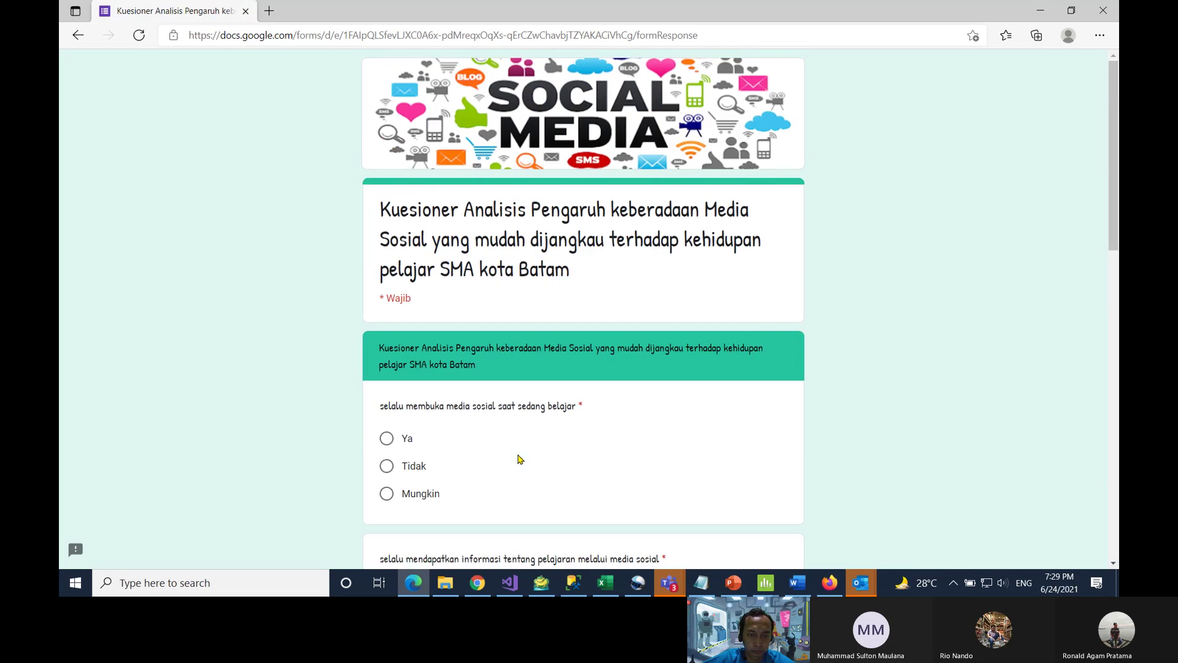
Step: Answer Tidak for opening social media while studying, and Ya for getting lesson information and for gaining insight through social media
scroll(521, 459, "down", 1)
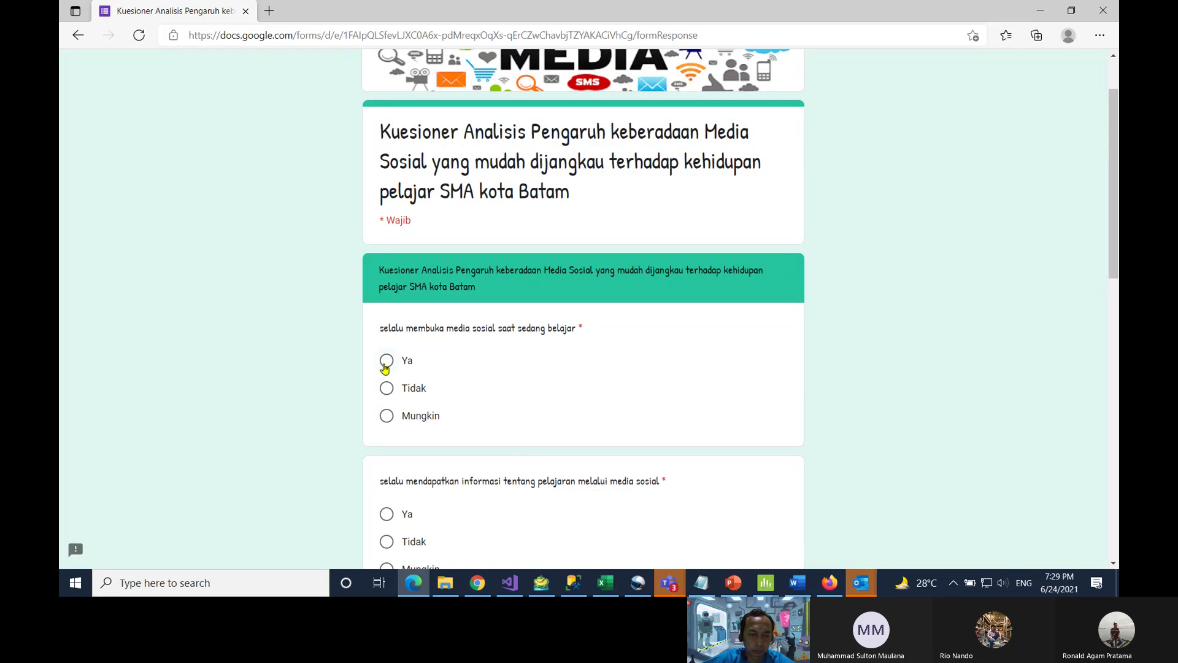
left_click(386, 388)
scroll(500, 404, "down", 1)
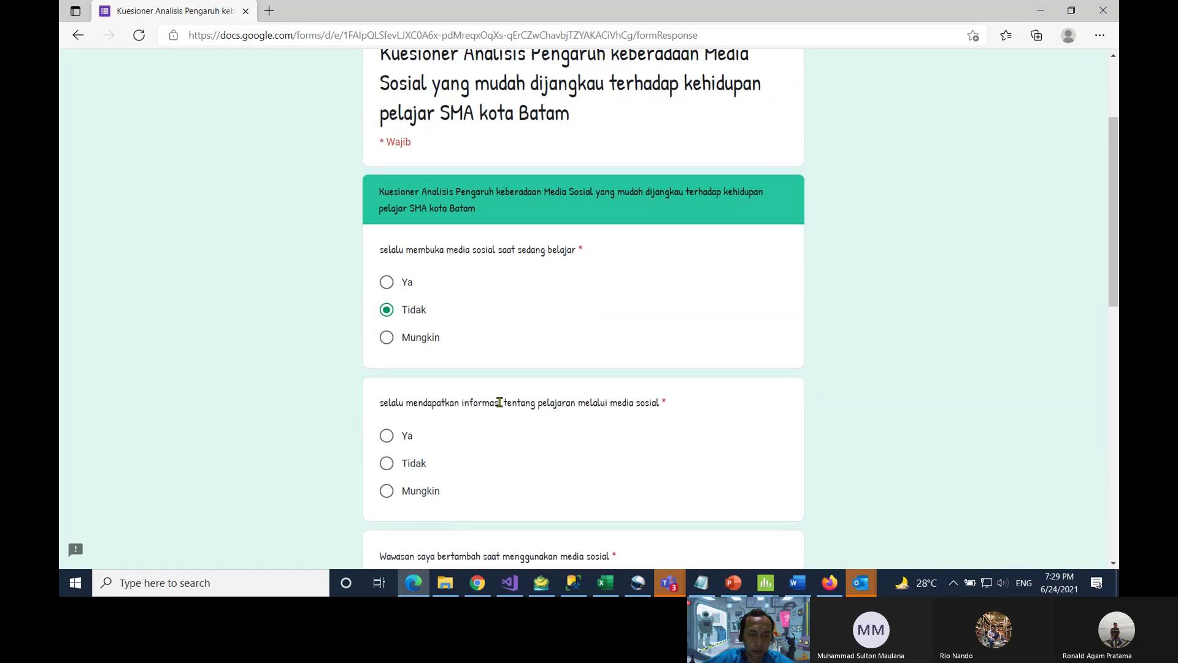
scroll(500, 402, "down", 1)
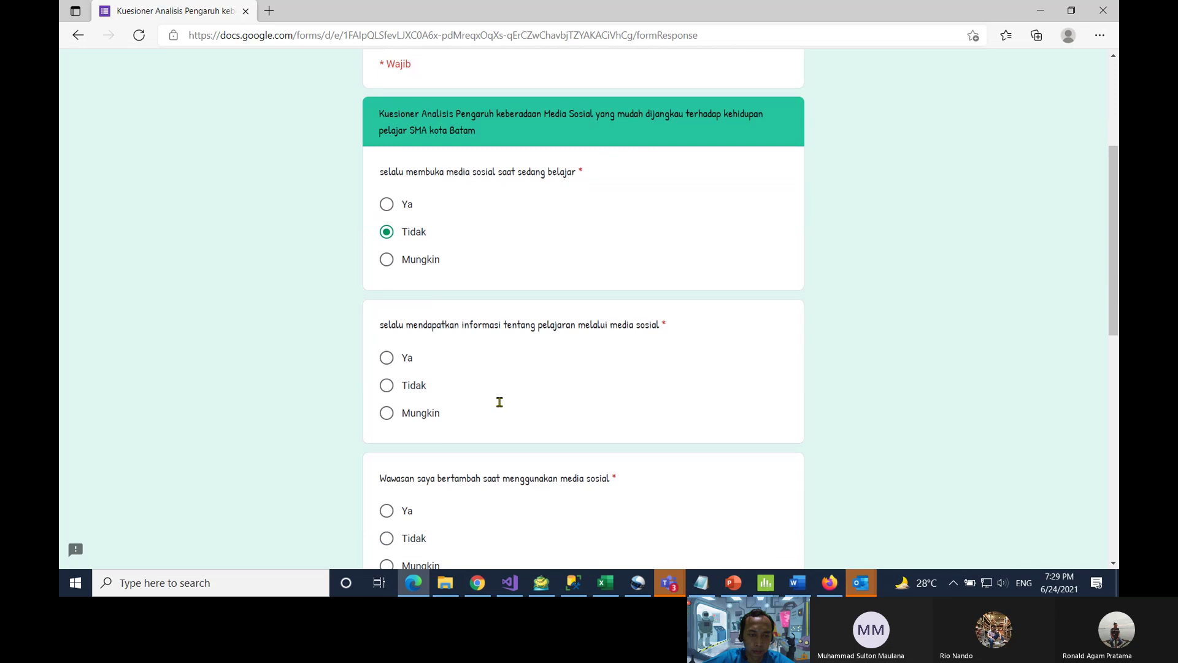
left_click(384, 359)
scroll(526, 393, "down", 2)
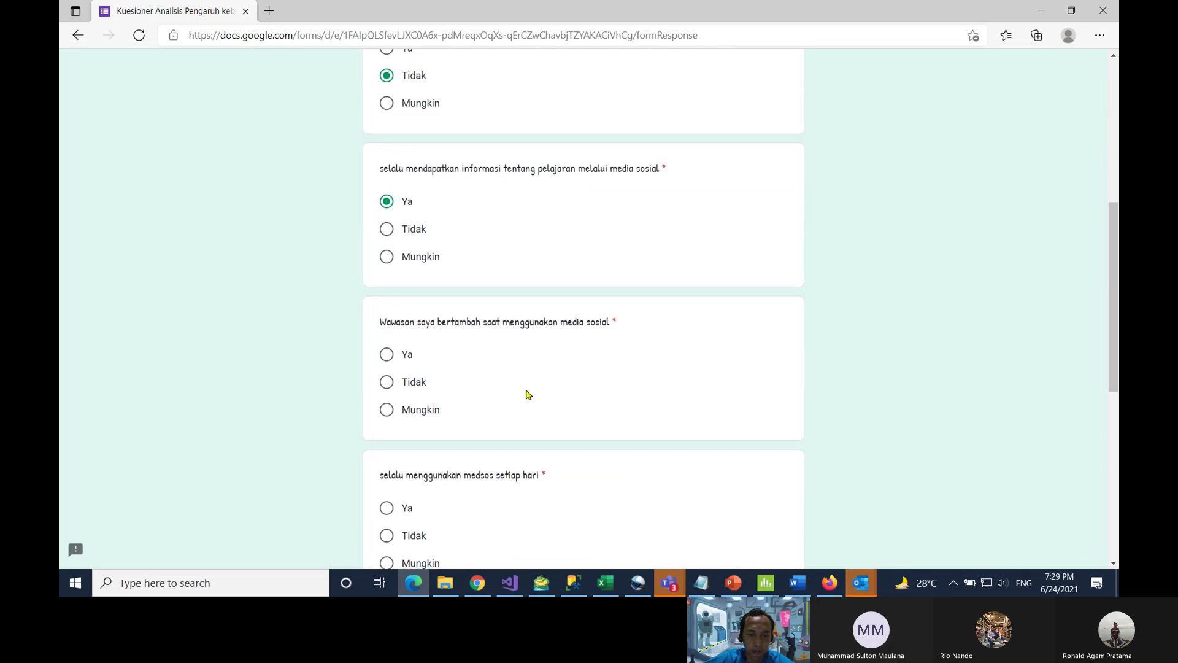
left_click(388, 354)
Step: Answer Tidak for daily use, preferring social media over lessons and preferring it over gathering with friends, and continue to the third page
scroll(469, 376, "down", 1)
scroll(471, 377, "down", 1)
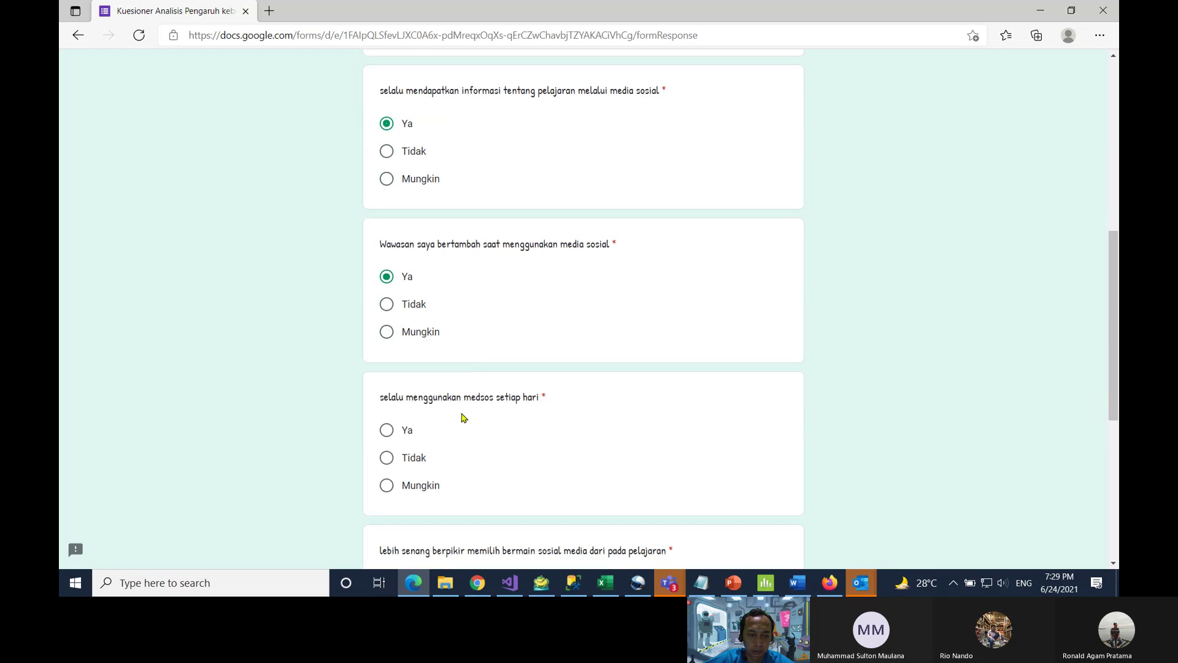
left_click(388, 459)
scroll(592, 429, "down", 3)
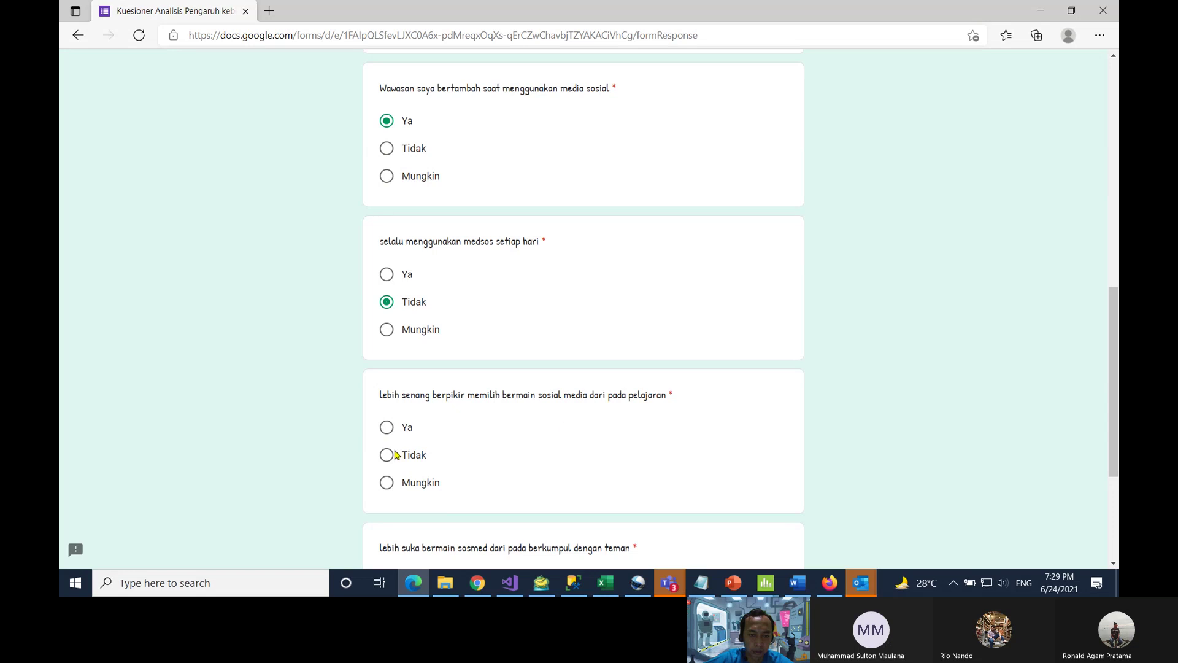
left_click(389, 455)
scroll(507, 440, "down", 4)
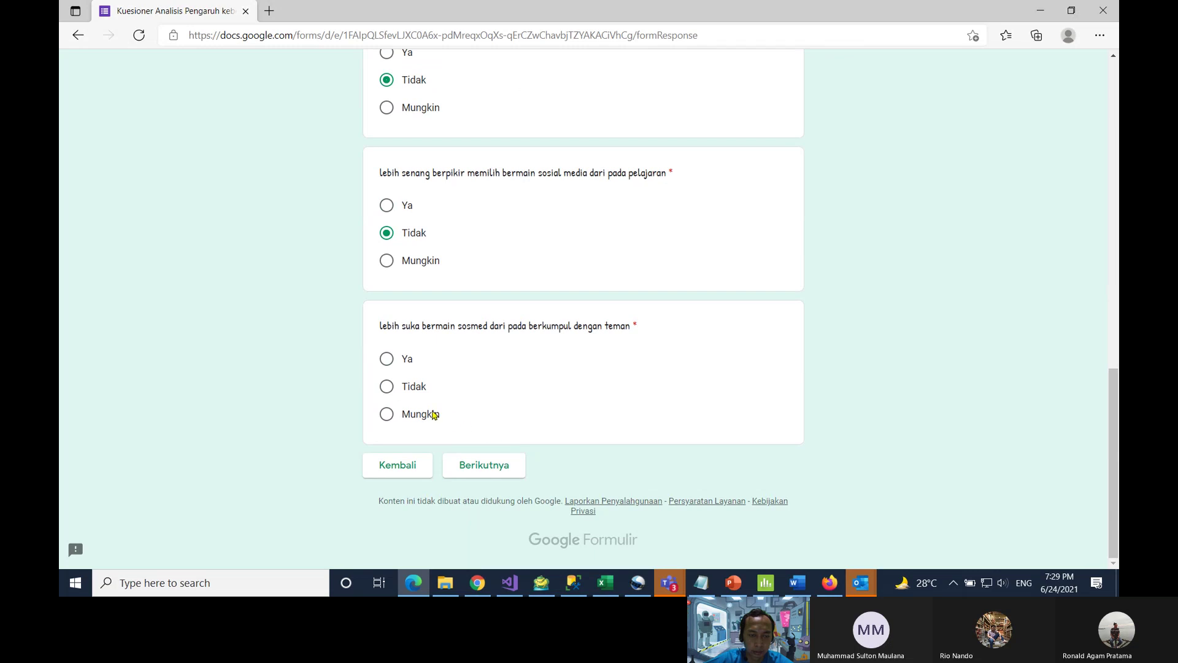
left_click(386, 387)
left_click(487, 463)
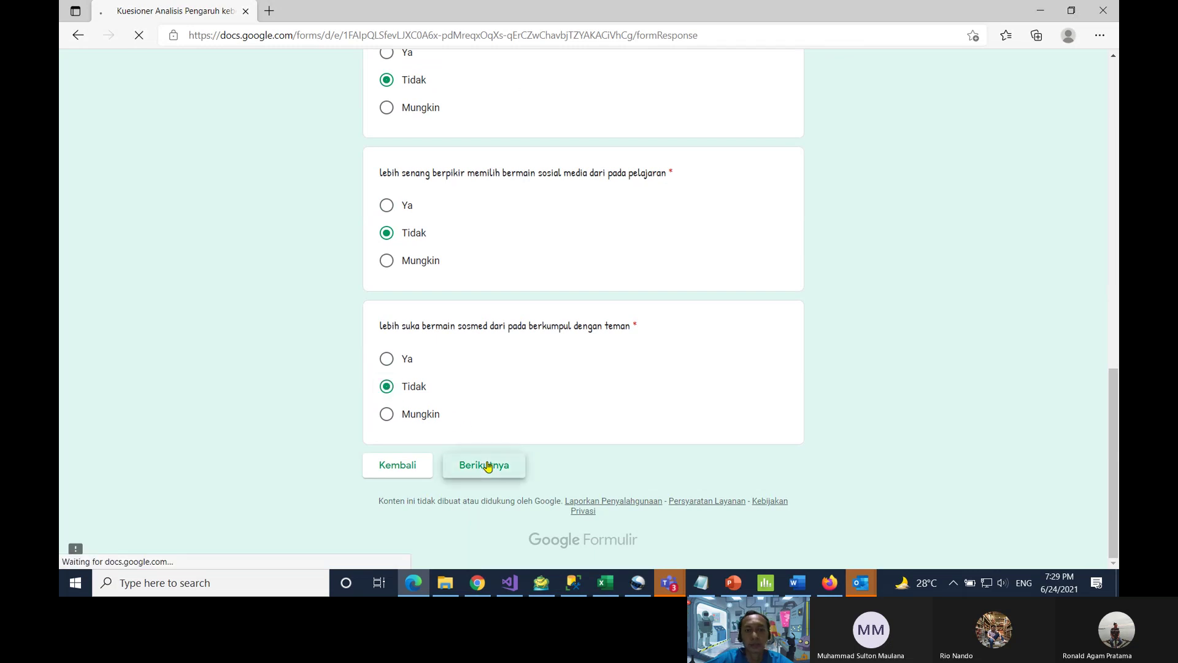
Step: Answer Tidak for usage exceeding study time, 1-2 jam for time on social media, and Ya for social media lowering achievement
scroll(526, 376, "down", 3)
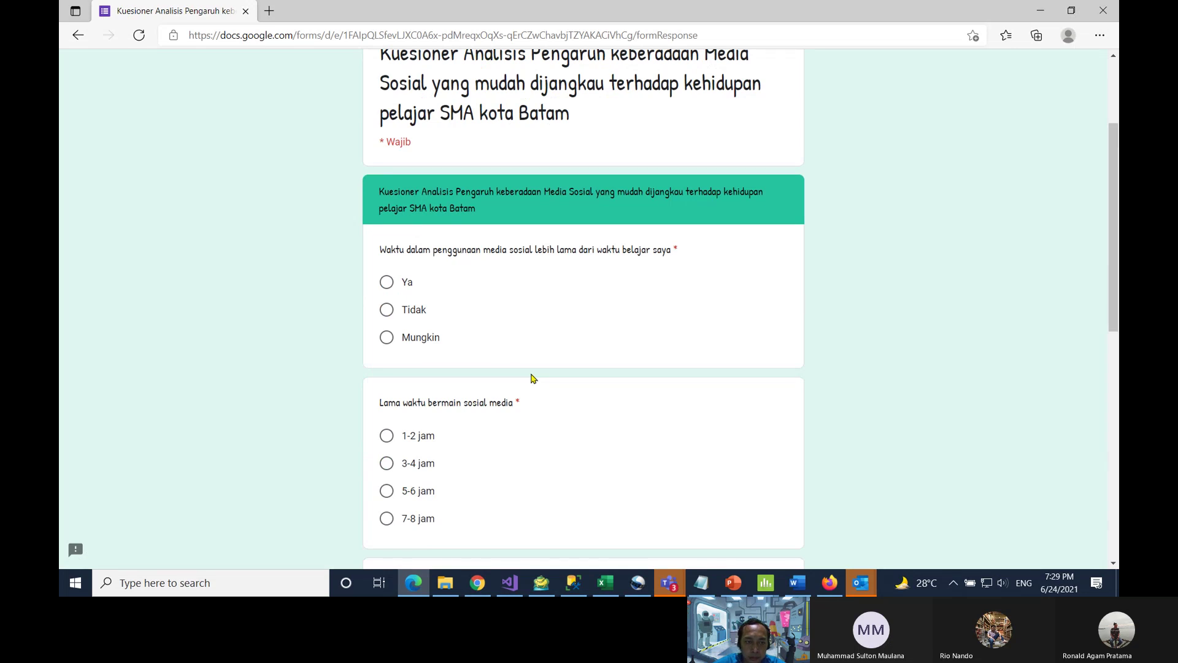
left_click(387, 309)
scroll(405, 314, "down", 2)
scroll(417, 315, "down", 1)
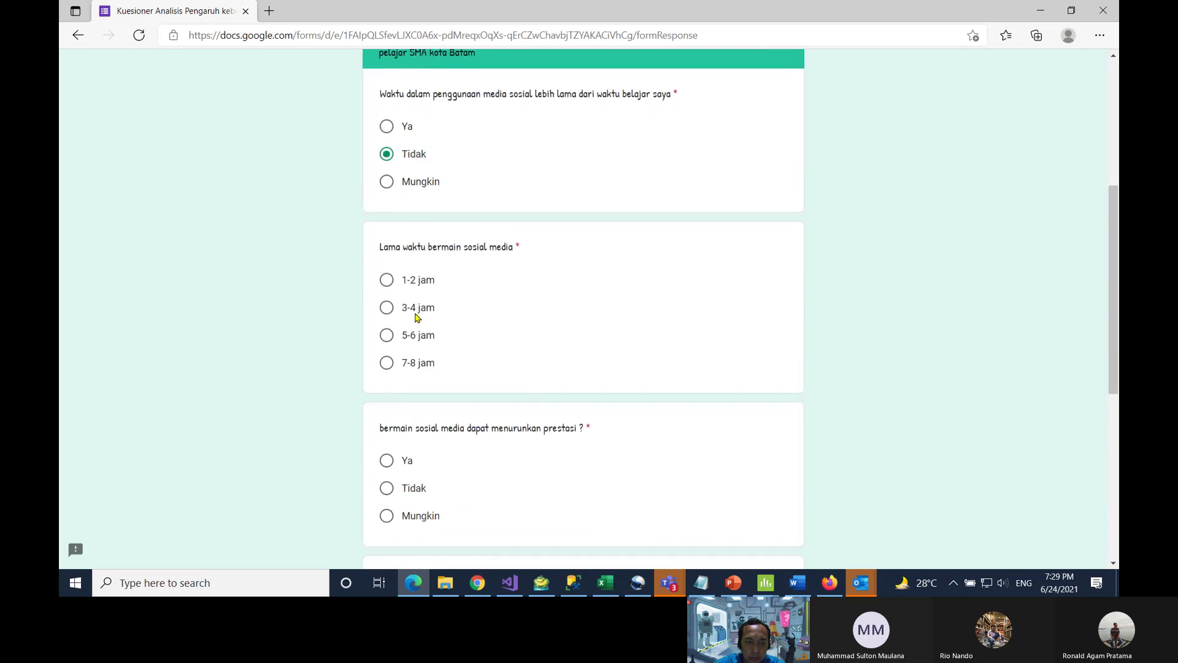
left_click(382, 284)
scroll(383, 284, "down", 1)
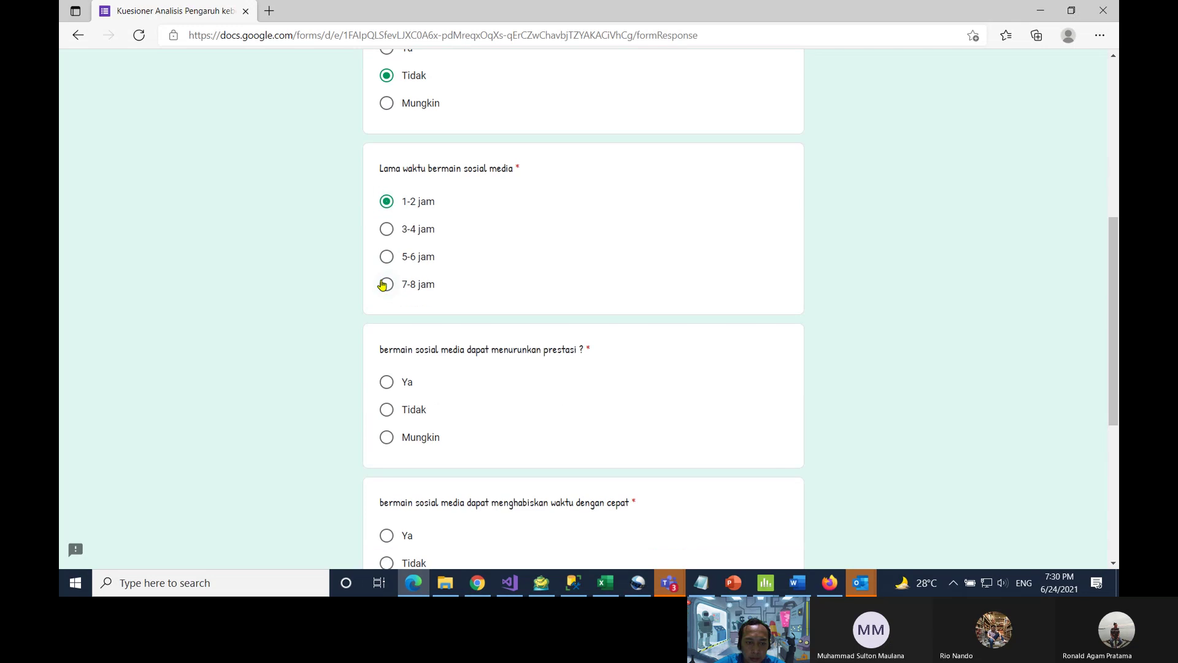
scroll(382, 284, "down", 1)
left_click(385, 306)
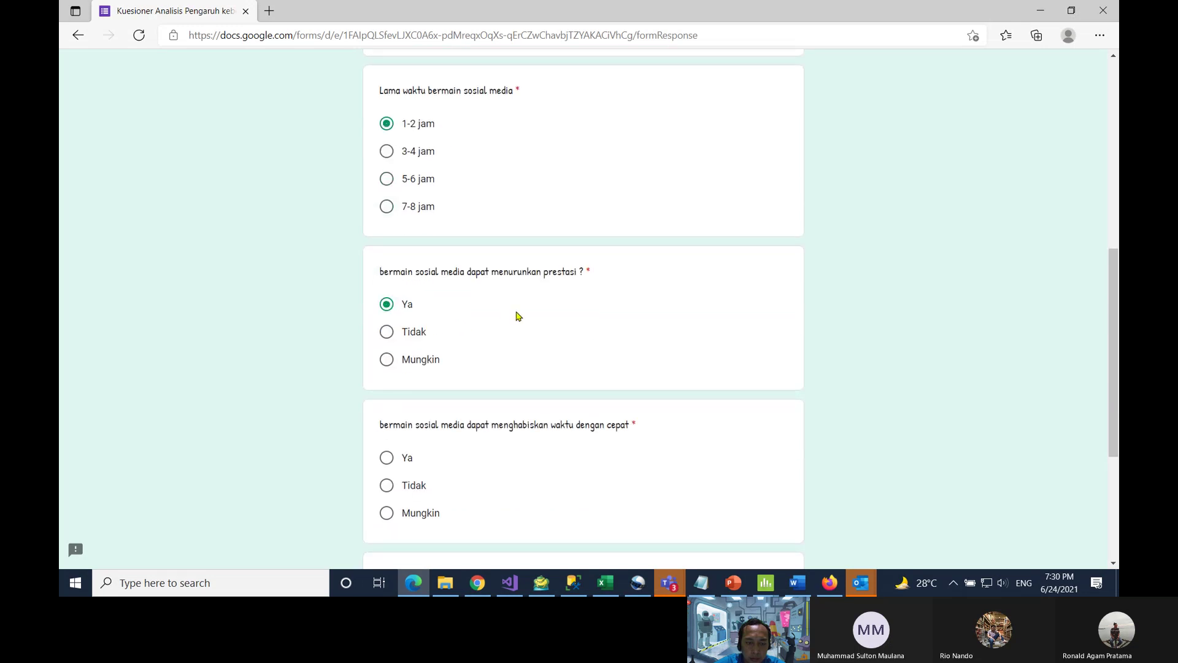
Step: Answer Ya for social media using up time quickly and for relieving stress, submit the questionnaire and dismiss the translation offer
scroll(517, 316, "down", 2)
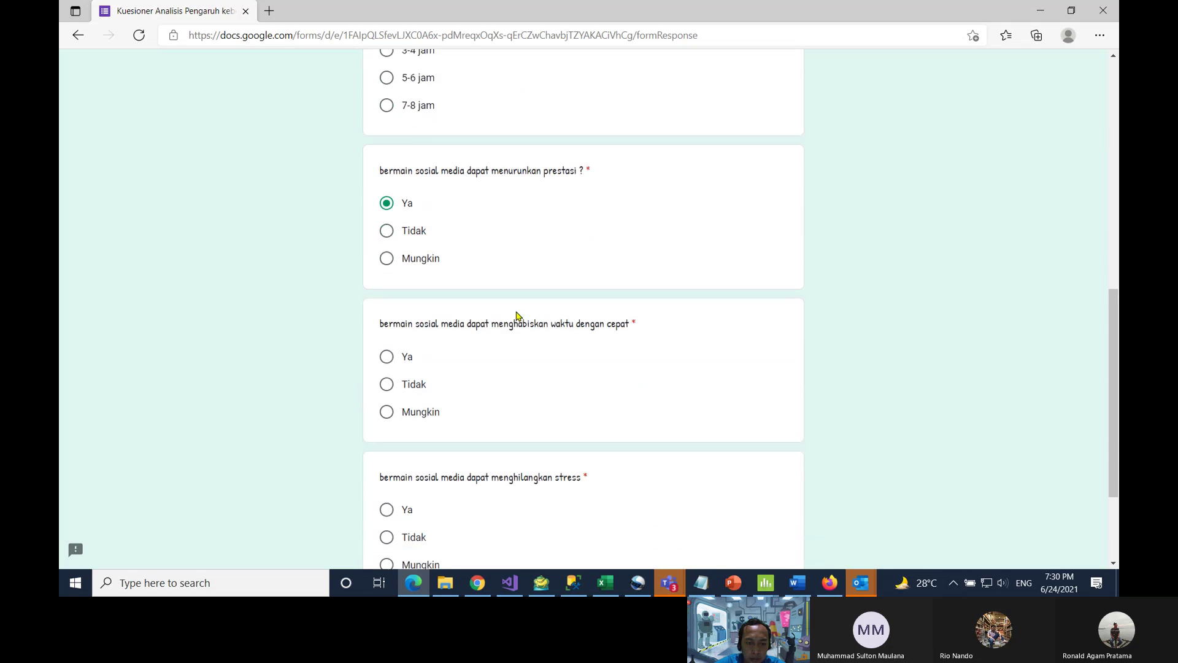
left_click(387, 303)
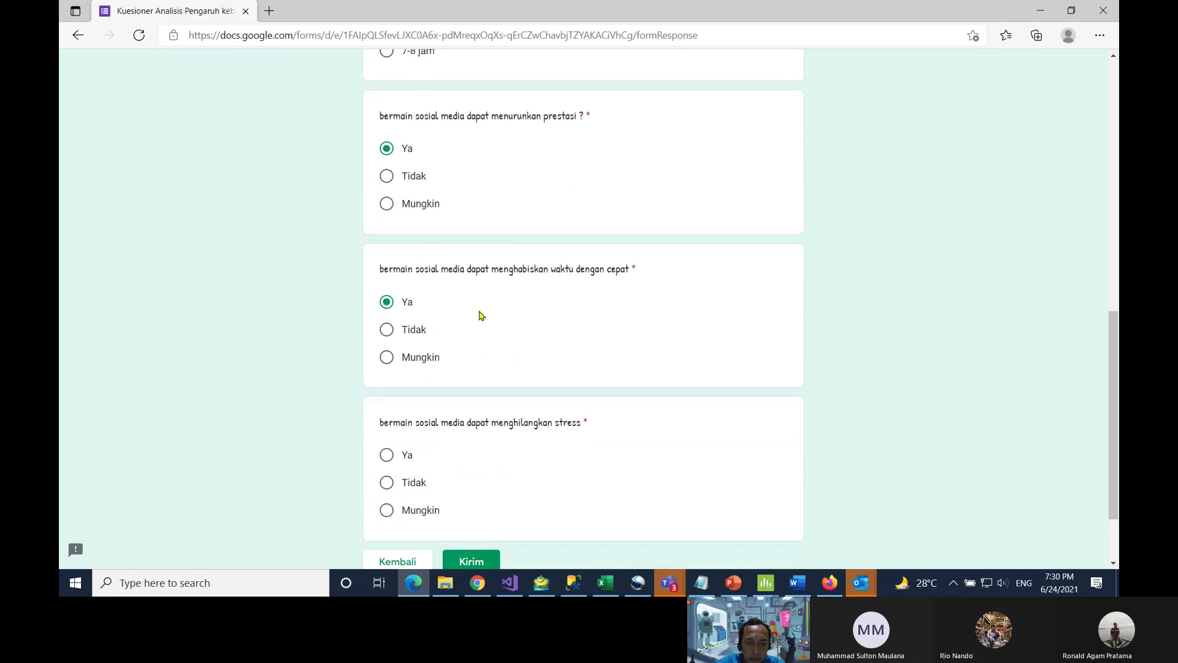
scroll(481, 315, "down", 1)
left_click(387, 376)
left_click(480, 476)
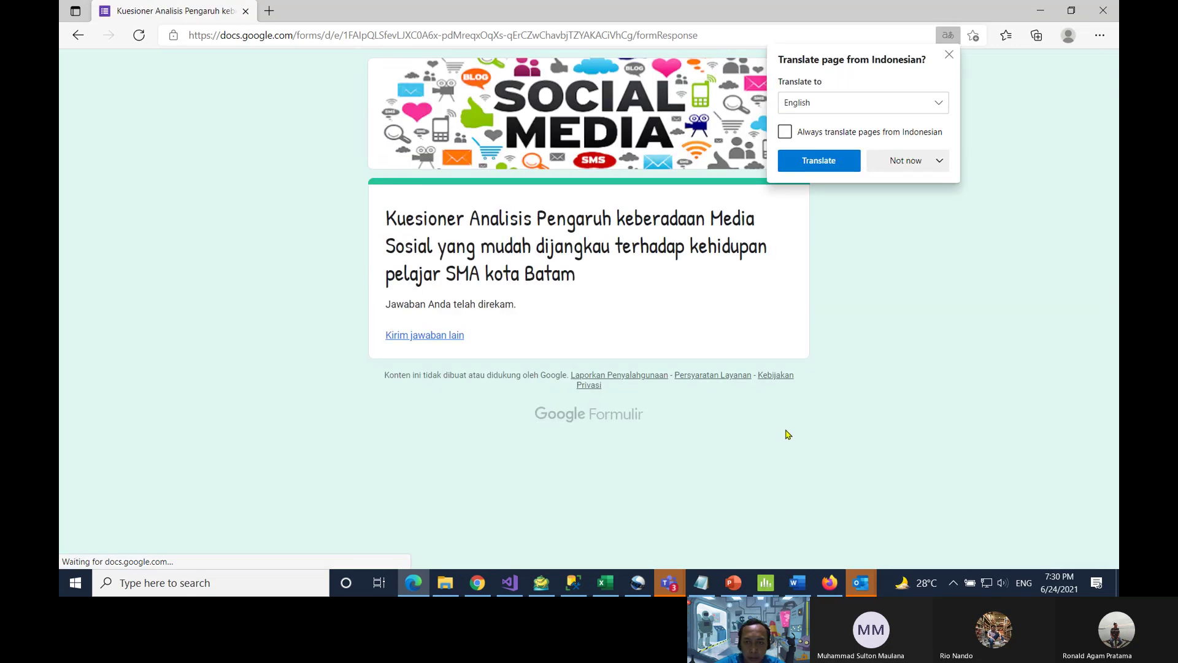
left_click(781, 237)
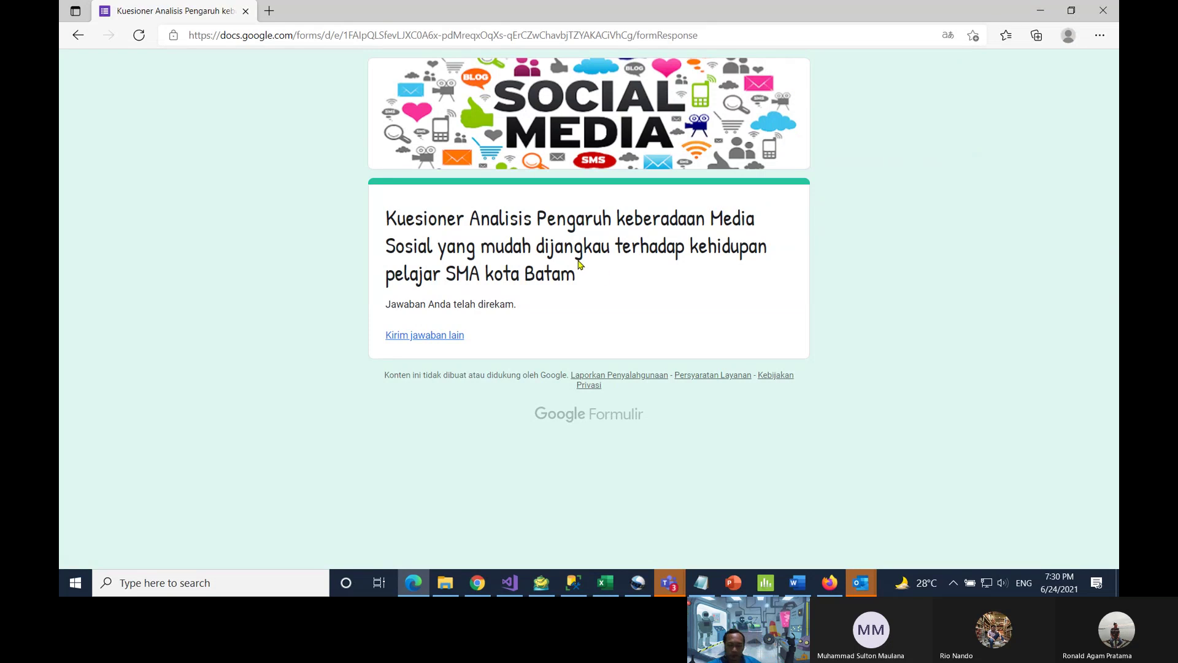
Step: Switch to the Chapter 6 meeting in Microsoft Teams, read the newest chat messages and send the reply "selasa"
left_click(669, 580)
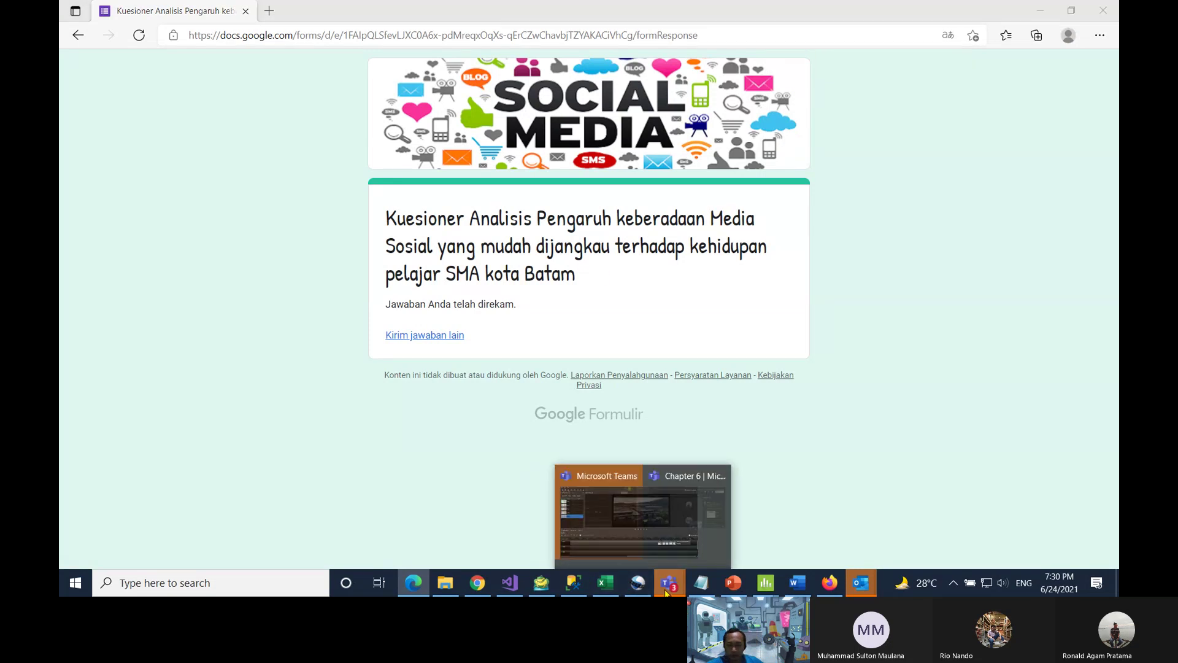
left_click(725, 531)
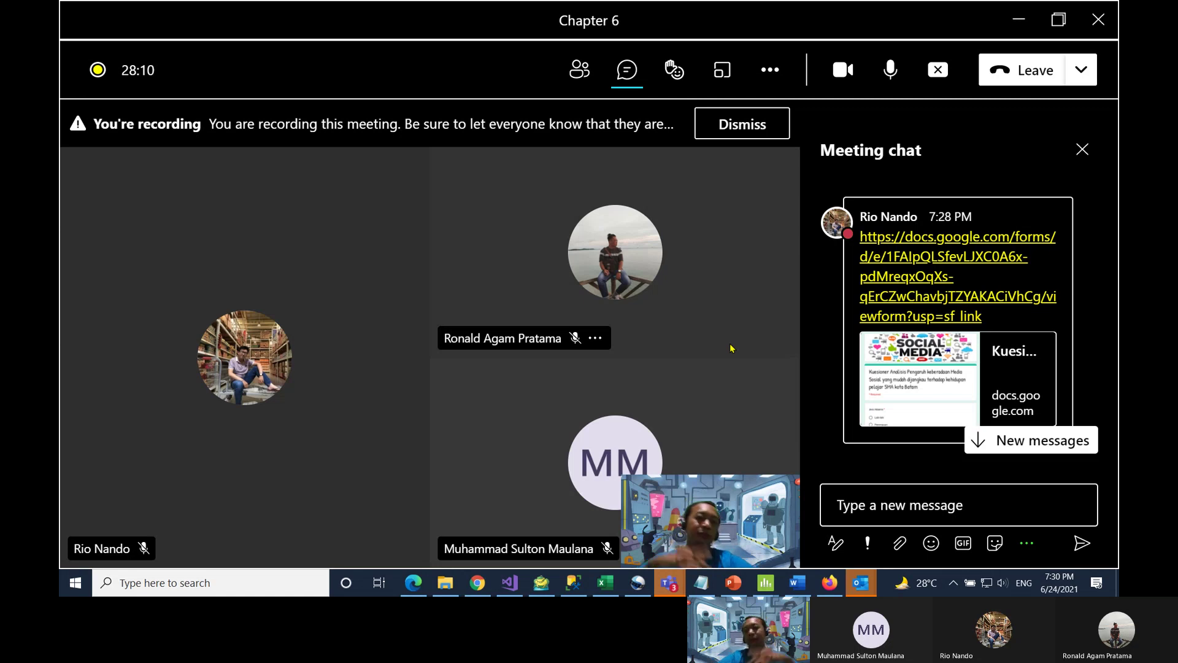
scroll(958, 369, "down", 3)
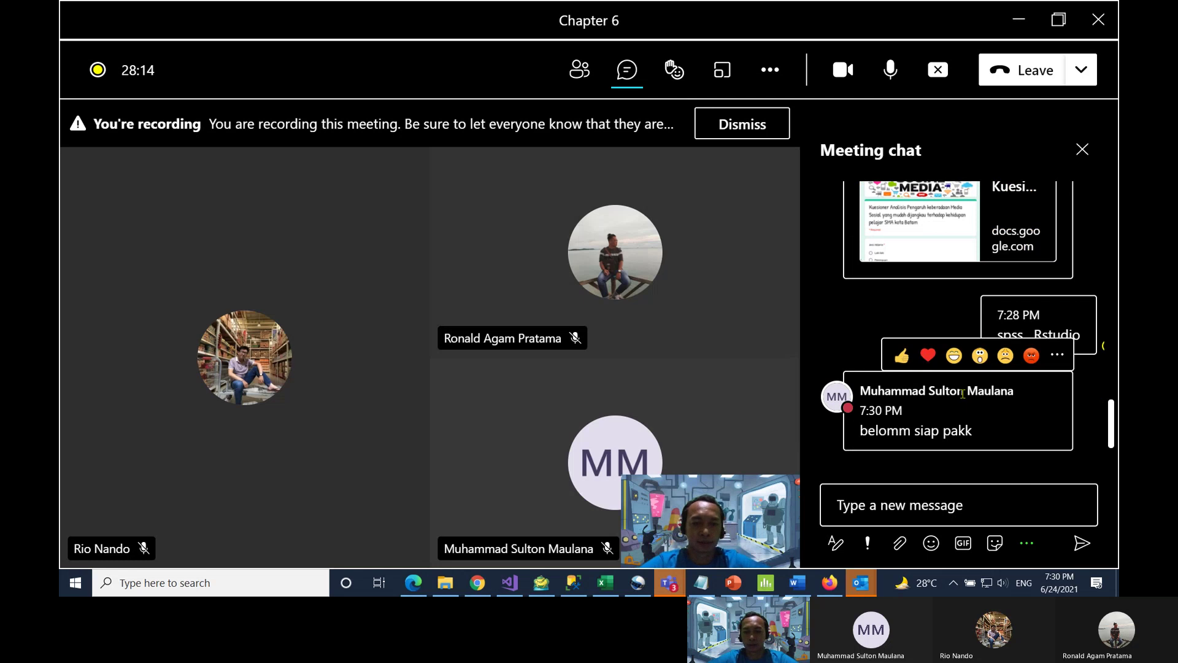
left_click(918, 505)
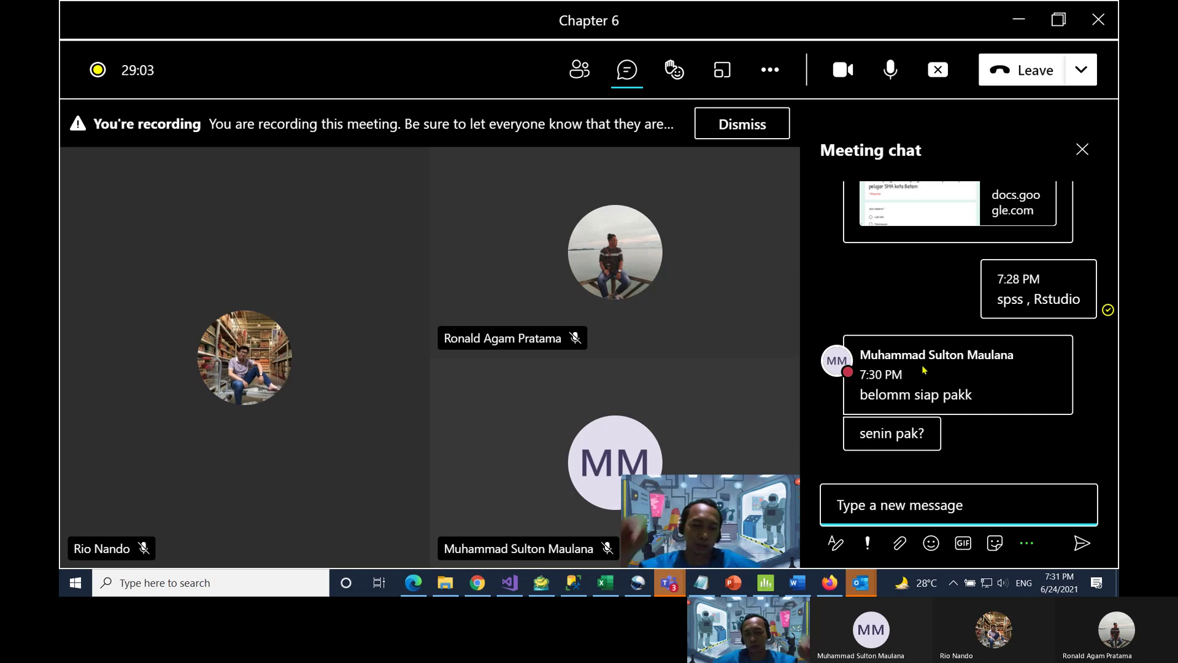
type("selasa")
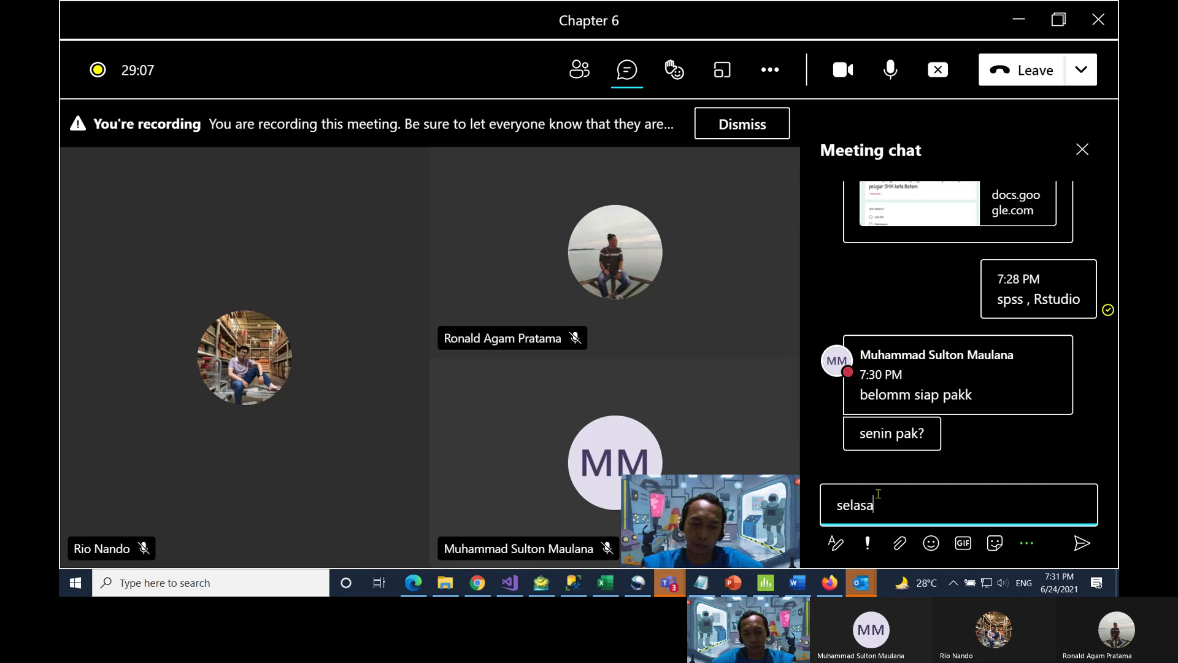
key("Return")
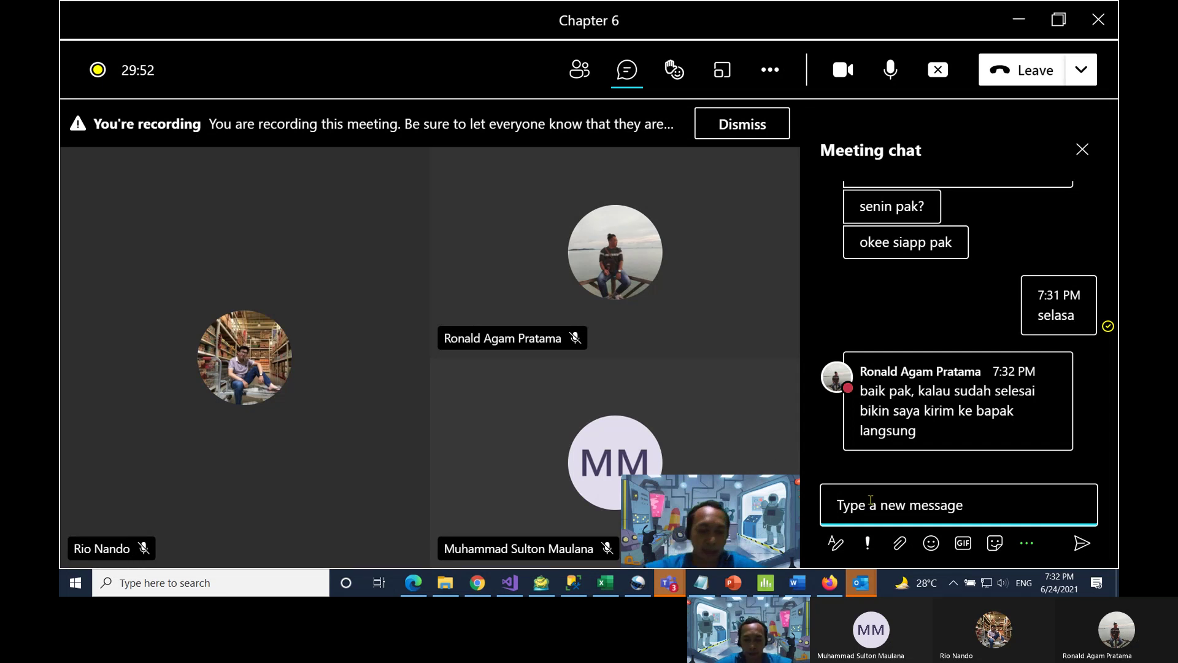
Step: Switch to the Minitab Chapter1 presentation in PowerPoint and start the slide show from the Statistik Induktif slide 10
left_click(743, 585)
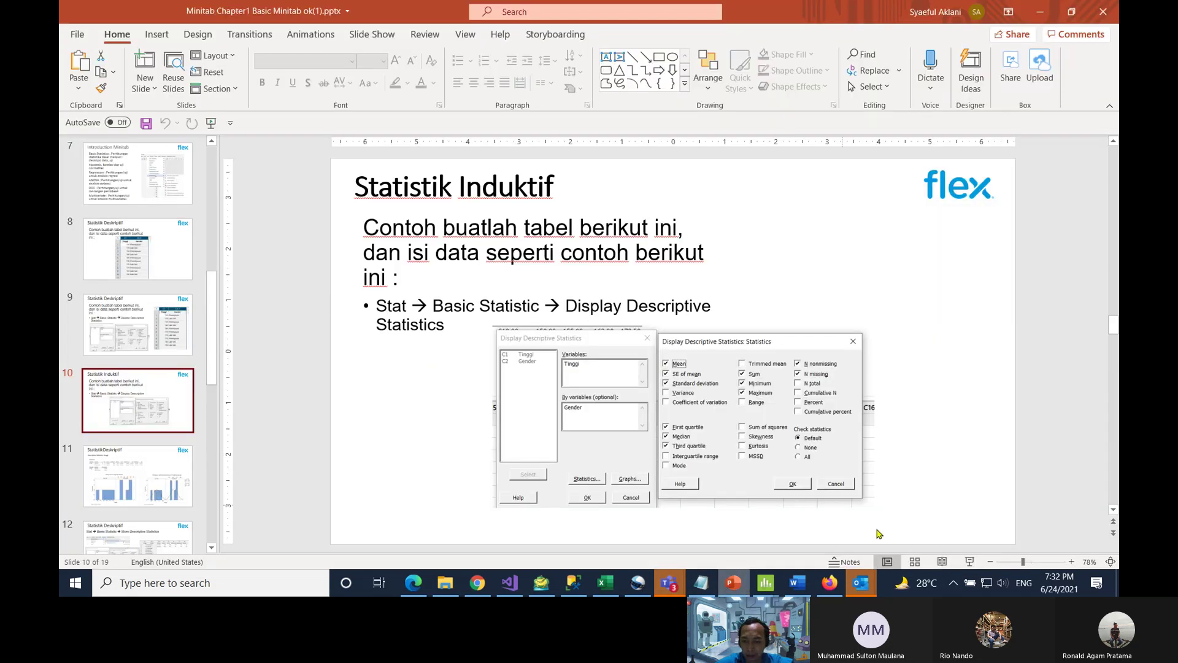
left_click(965, 560)
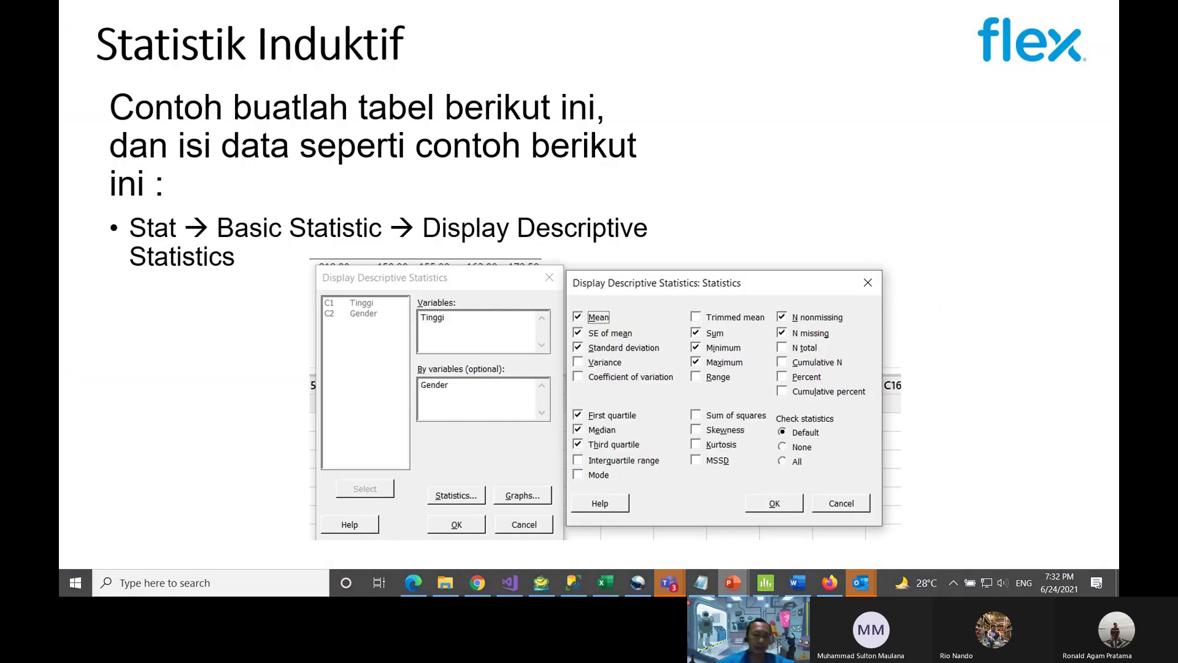